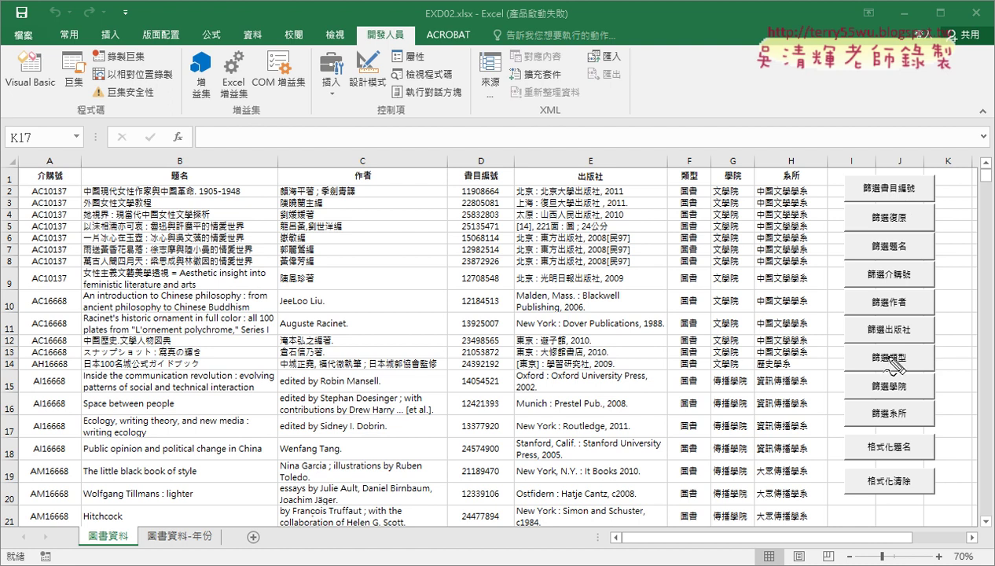
Fill the first book row (row 2) yellow using Fill Color on the Home tab
{"action": "mouse_move", "coordinate": [920, 426]}
{"action": "left_mouse_down"}
{"action": "mouse_move", "coordinate": [834, 330]}
{"action": "mouse_move", "coordinate": [864, 172]}
{"action": "mouse_move", "coordinate": [893, 422]}
{"action": "left_mouse_up"}
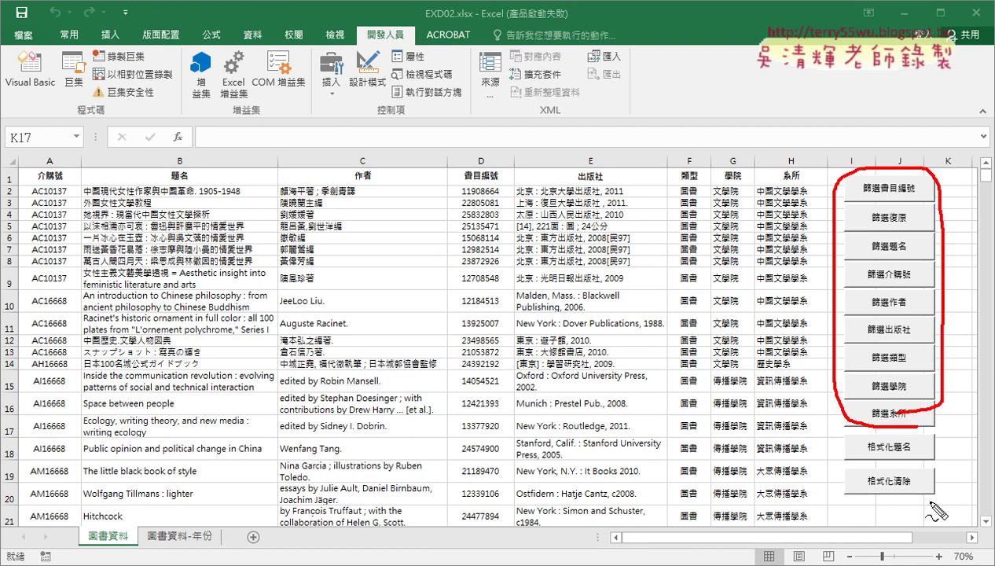
{"action": "left_click_drag", "start_coordinate": [932, 503], "coordinate": [897, 489]}
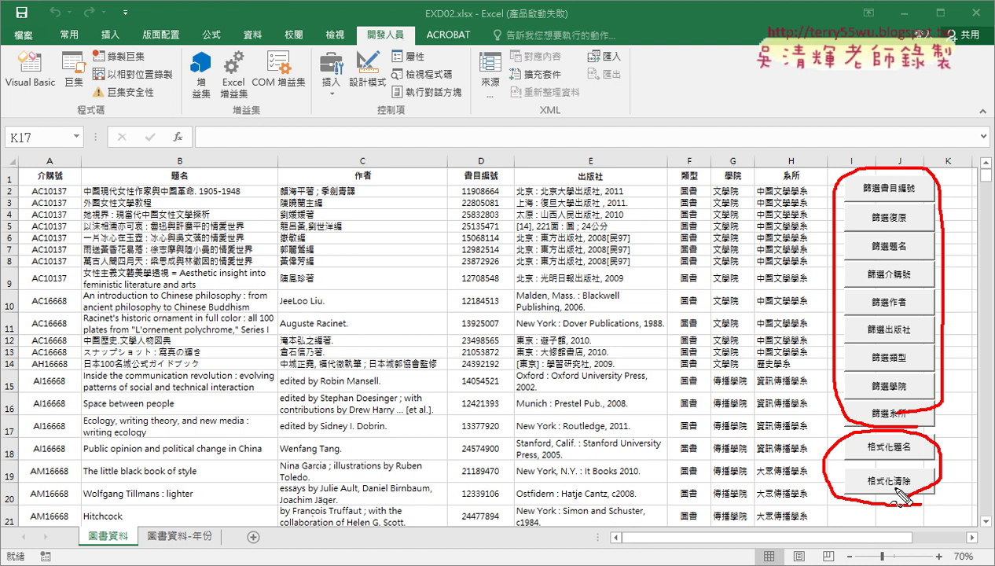
{"action": "key", "text": "Escape"}
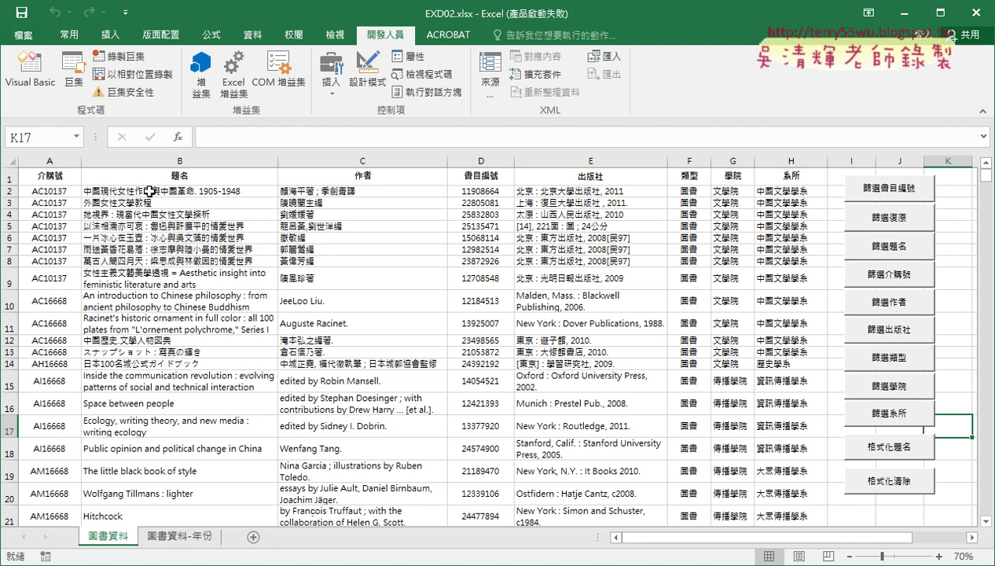
{"action": "left_click_drag", "start_coordinate": [31, 192], "coordinate": [803, 193]}
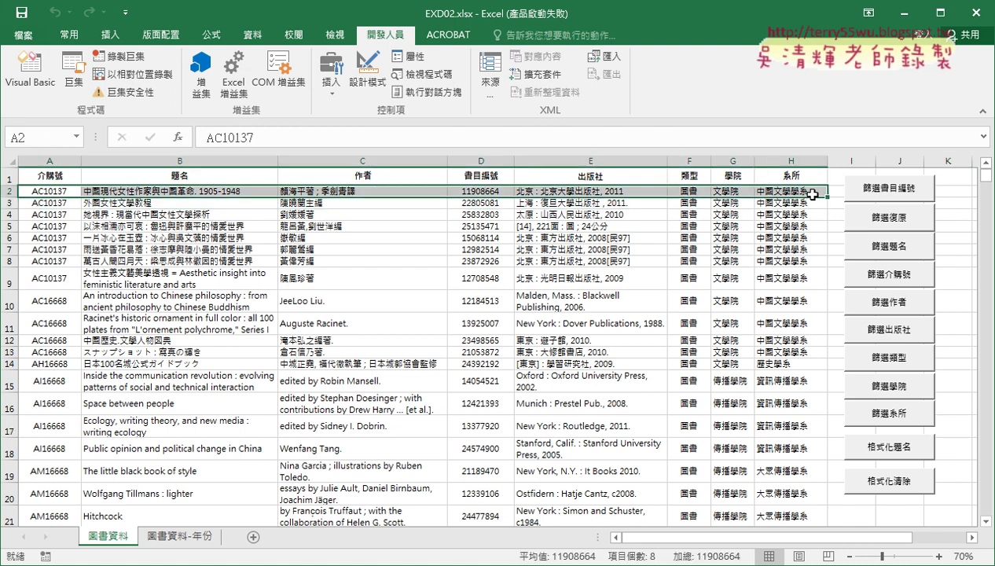
{"action": "left_click", "coordinate": [69, 35]}
{"action": "left_click", "coordinate": [181, 86]}
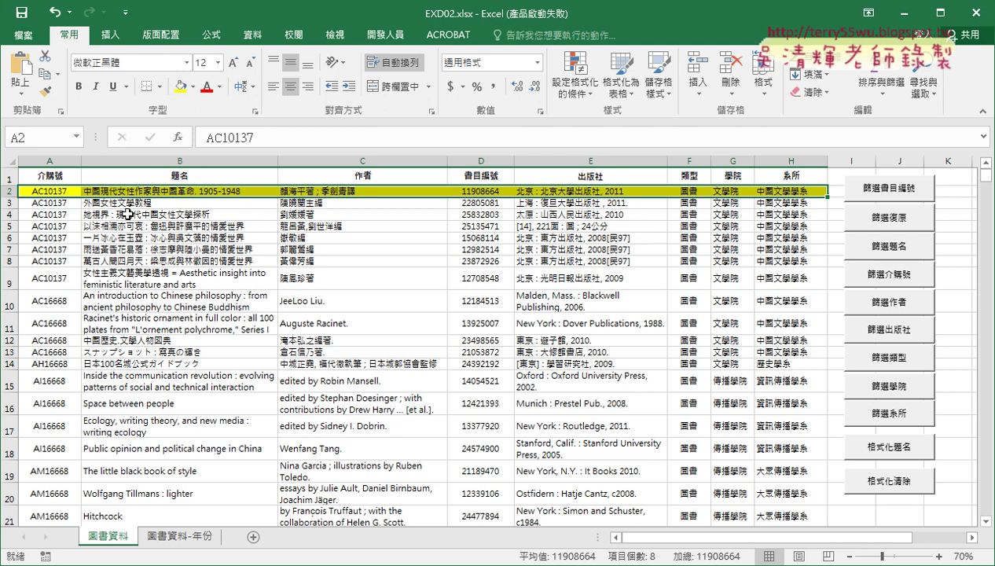
Fill row 3 yellow as well, then undo both yellow fills
{"action": "left_click", "coordinate": [163, 249]}
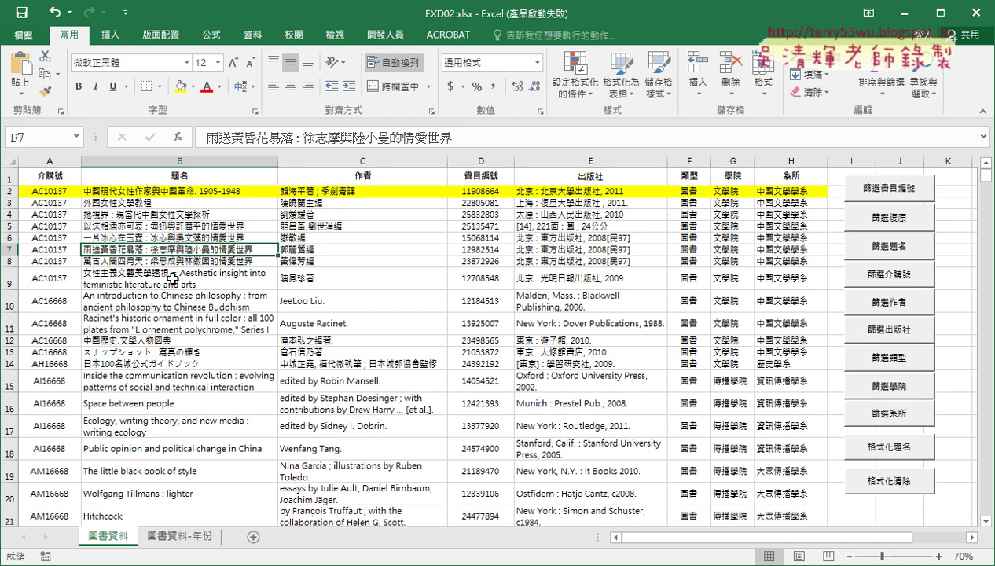
{"action": "left_click", "coordinate": [135, 203]}
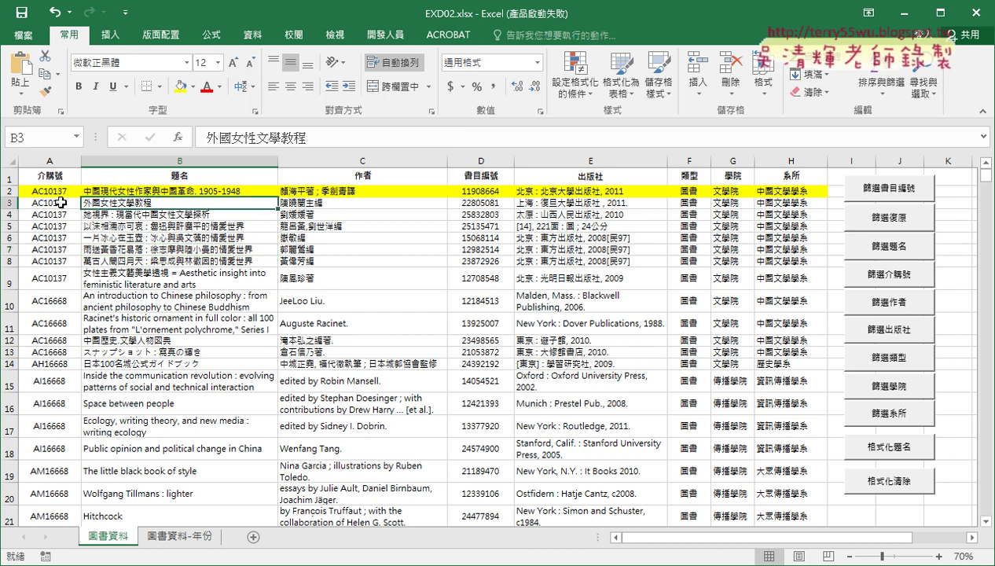
{"action": "left_click_drag", "start_coordinate": [60, 202], "coordinate": [803, 203]}
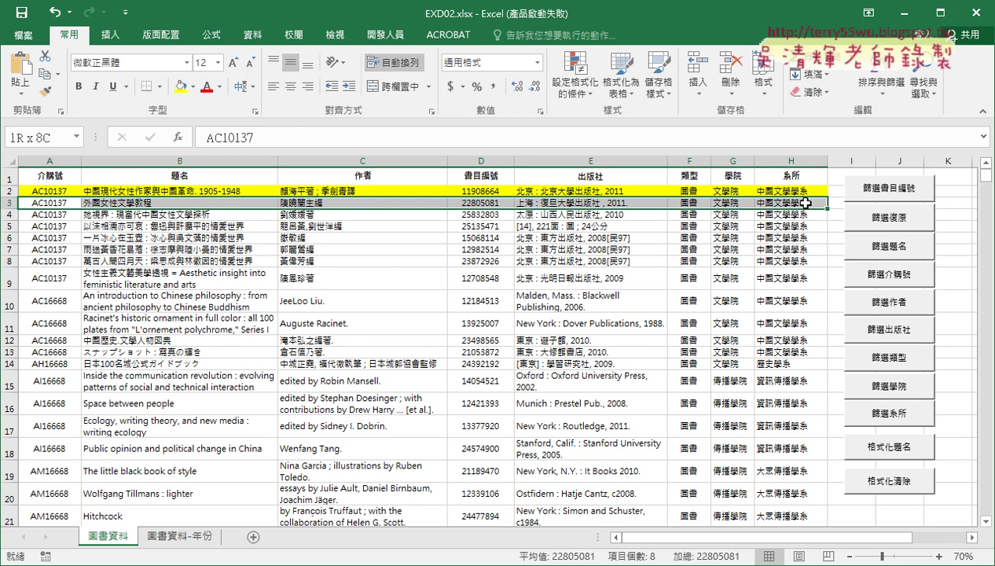
{"action": "left_click", "coordinate": [179, 88]}
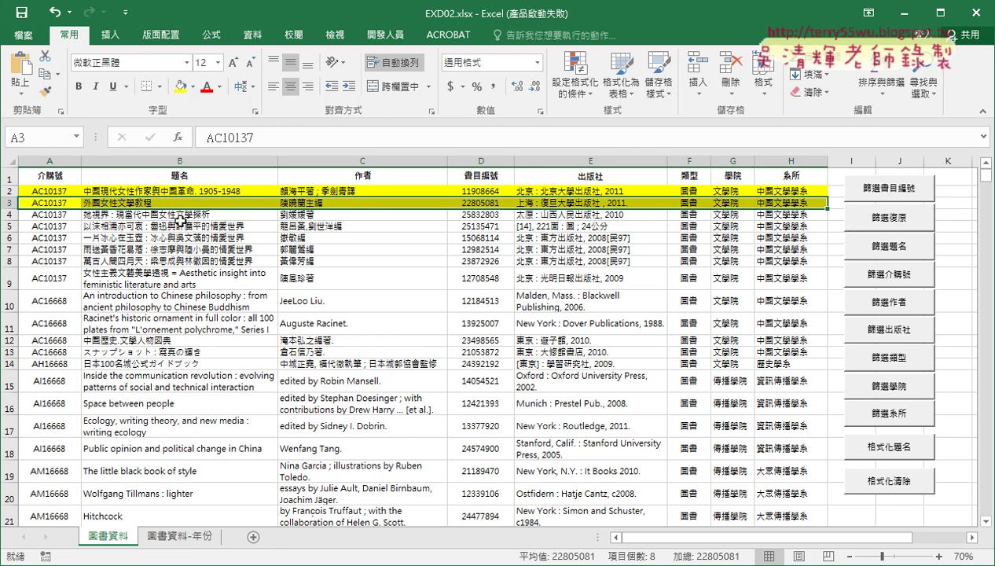
{"action": "left_click", "coordinate": [173, 222]}
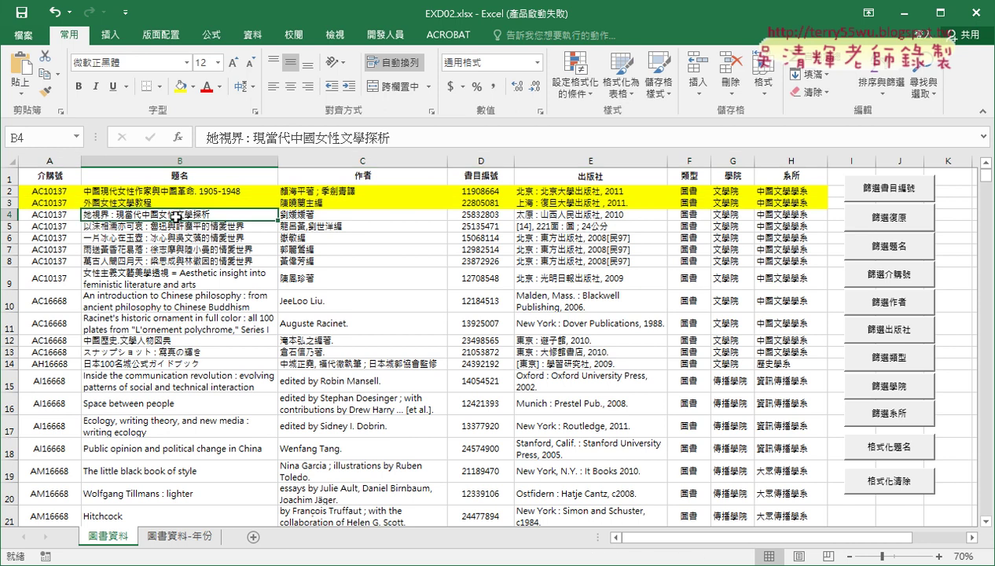
{"action": "key", "text": "ctrl+z"}
{"action": "key", "text": "ctrl+z"}
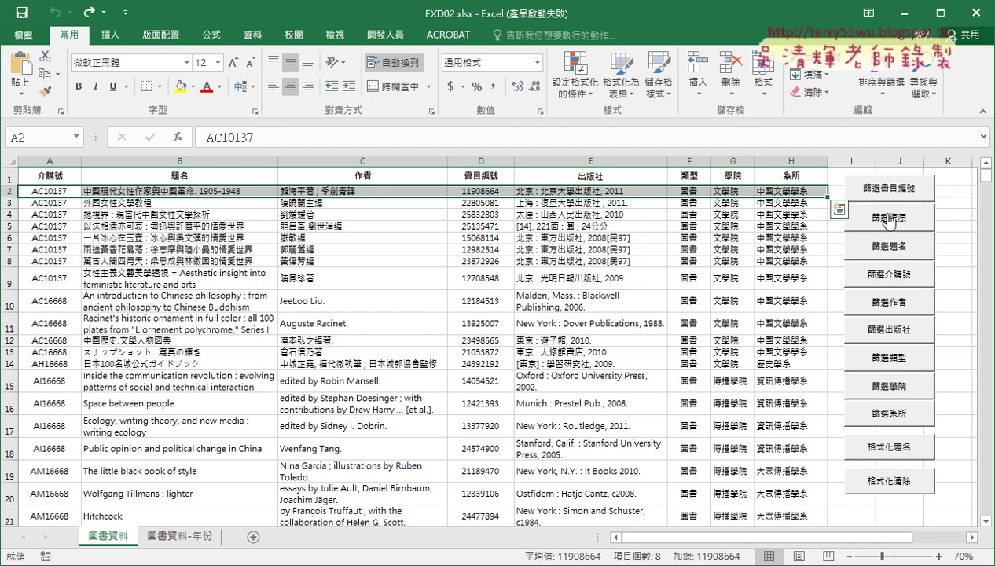
Run the 格式化題名 macro with keyword 女性, highlighting rows 2, 3, 4 and 9 yellow
{"action": "left_click", "coordinate": [884, 453]}
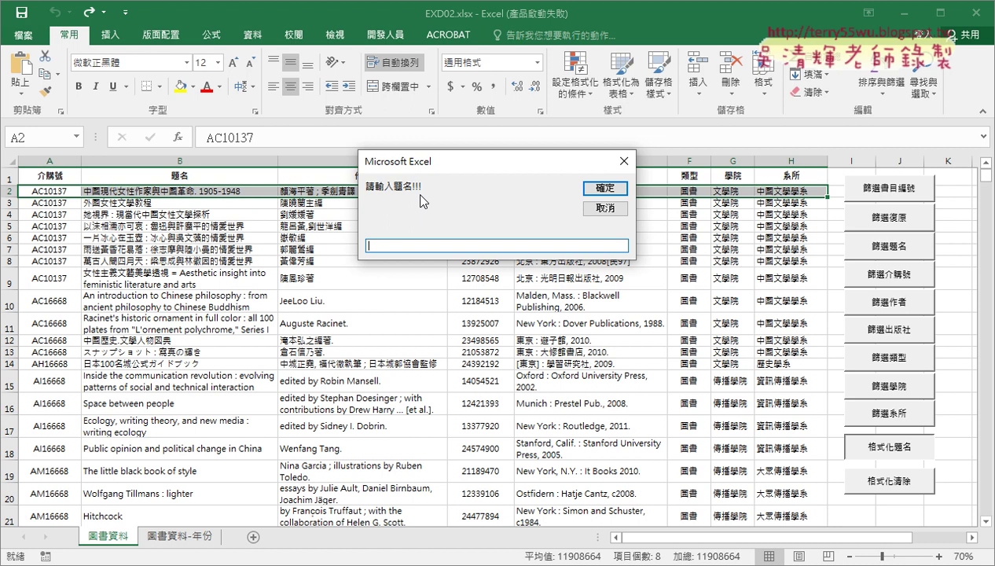
{"action": "type", "text": "女工"}
{"action": "type", "text": "性"}
{"action": "key", "text": "Return"}
{"action": "left_click", "coordinate": [605, 188]}
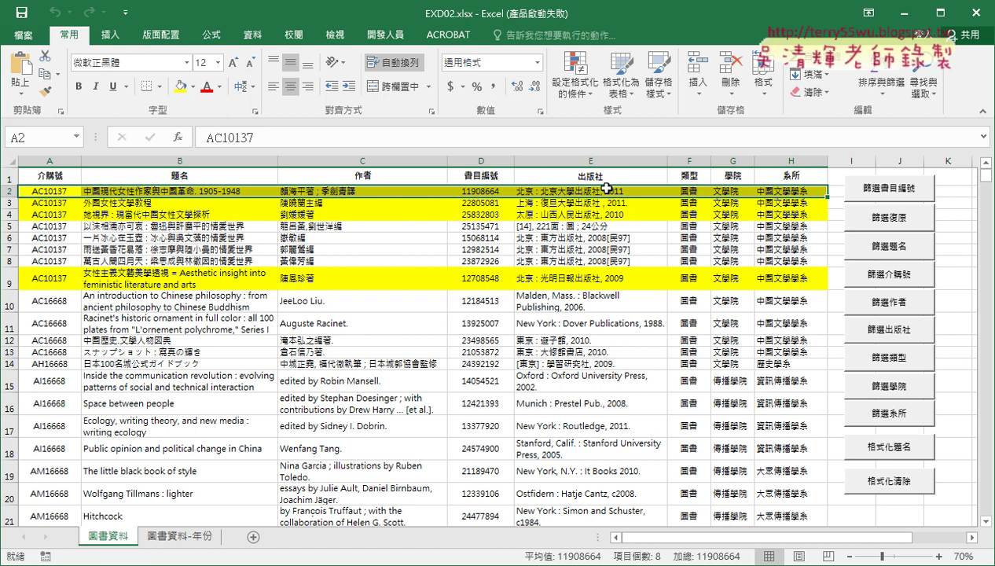
{"action": "left_click", "coordinate": [566, 403]}
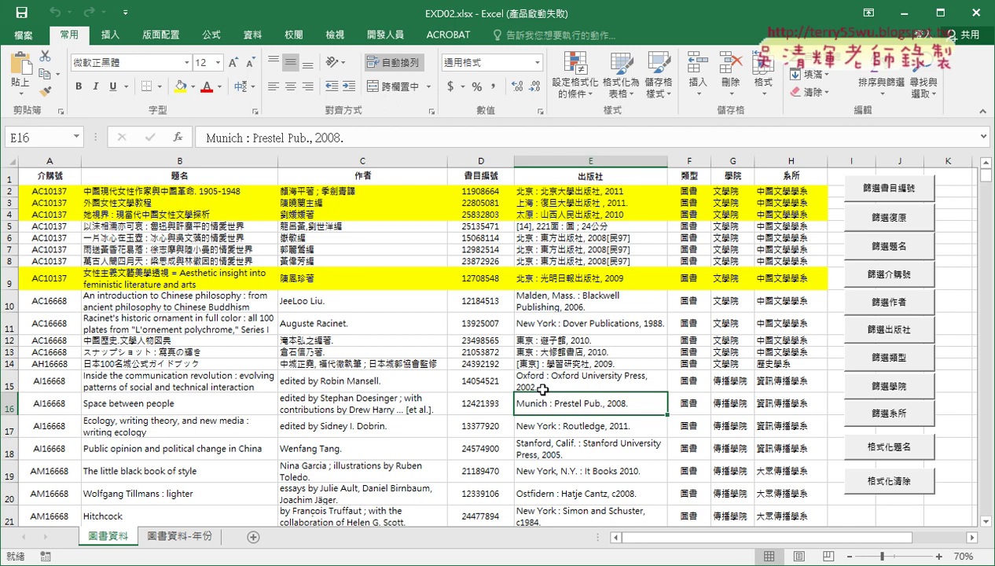
Clear the yellow highlighting with the 格式化清除 button and bring up the Developer tools
{"action": "left_click", "coordinate": [898, 492]}
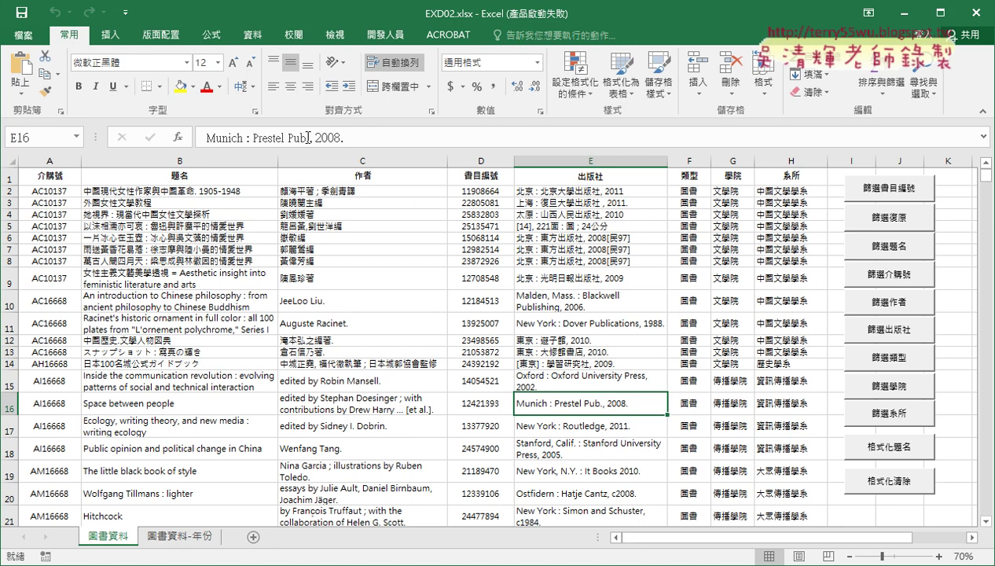
{"action": "left_click", "coordinate": [386, 37]}
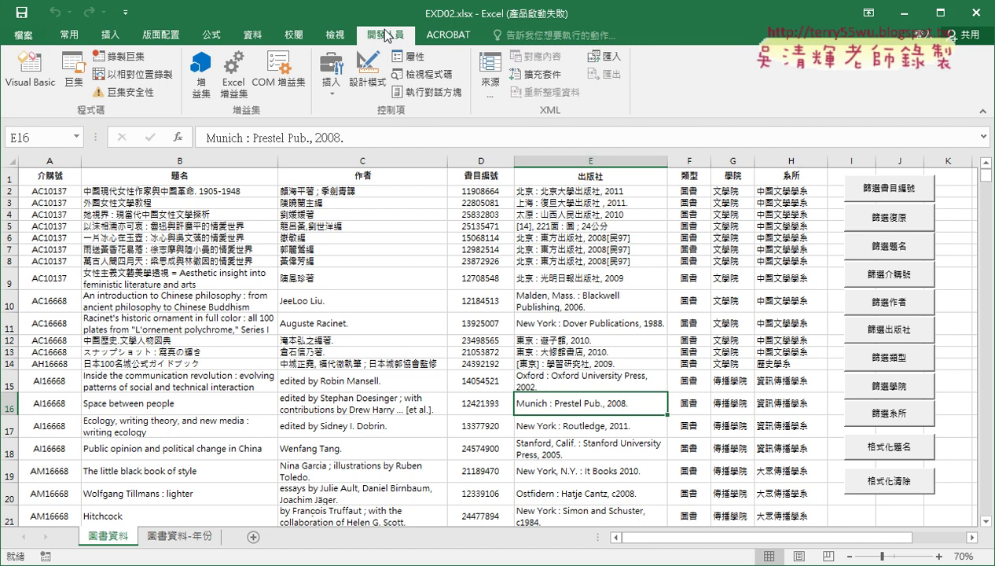
In the VBA editor, delete both formatting macros' code, leaving an empty Sub 格式化題名() stub
{"action": "left_click", "coordinate": [30, 67]}
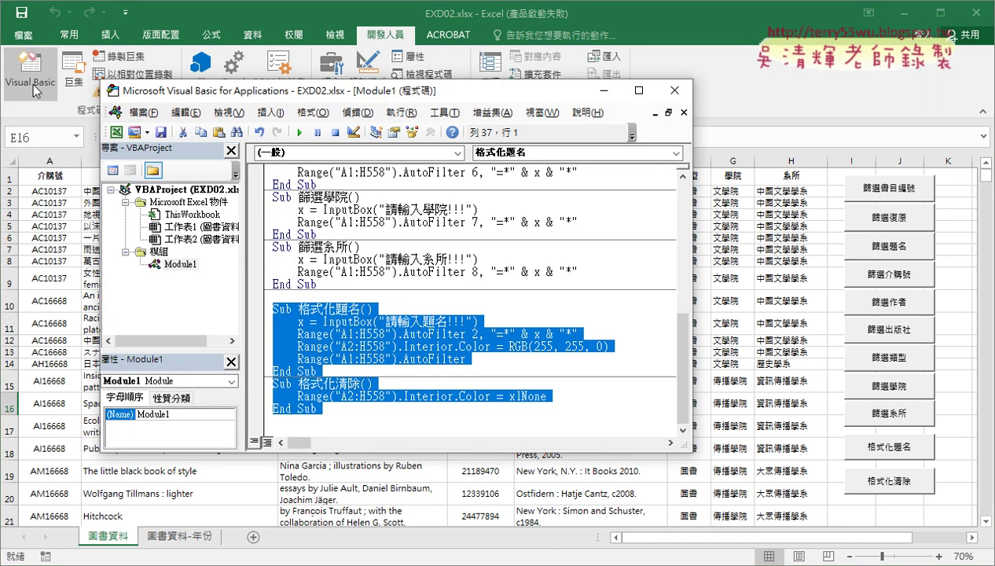
{"action": "left_click", "coordinate": [339, 393]}
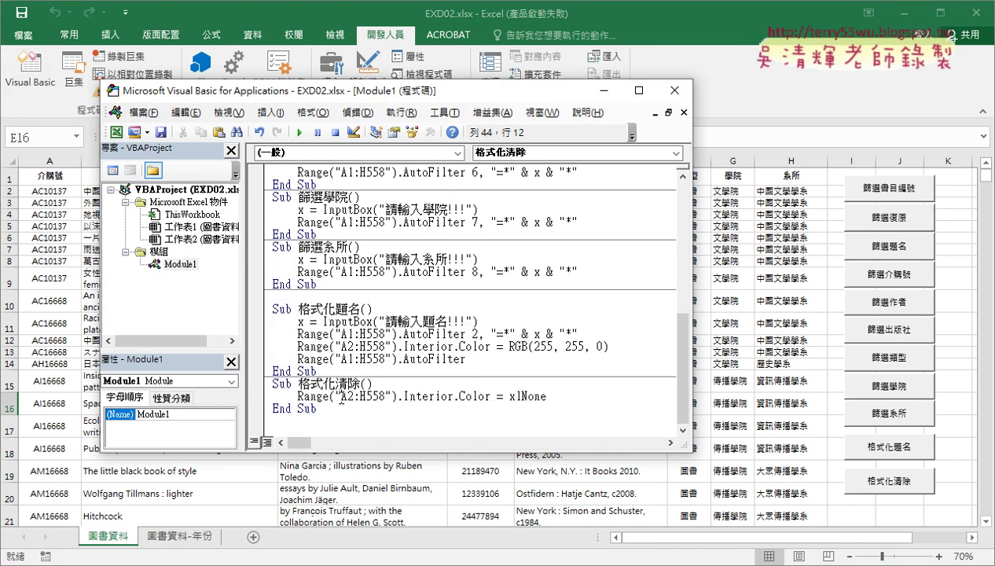
{"action": "left_click_drag", "start_coordinate": [351, 409], "coordinate": [361, 309]}
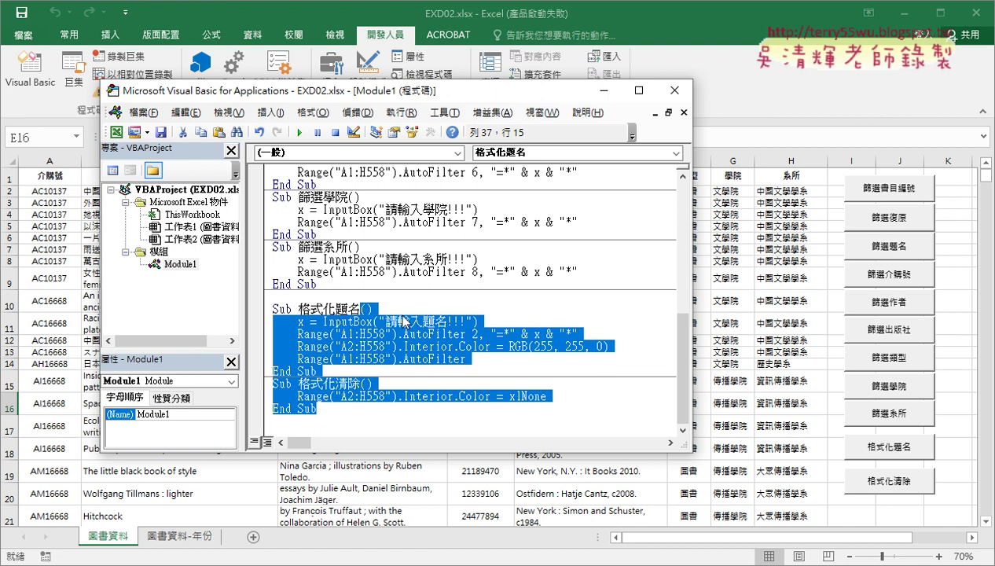
{"action": "key", "text": "Delete"}
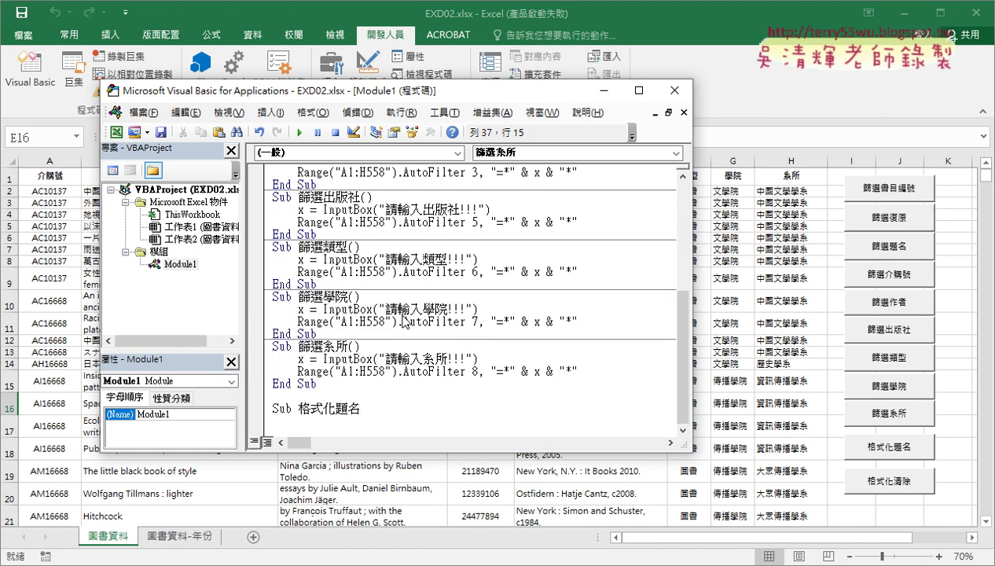
{"action": "key", "text": "Return"}
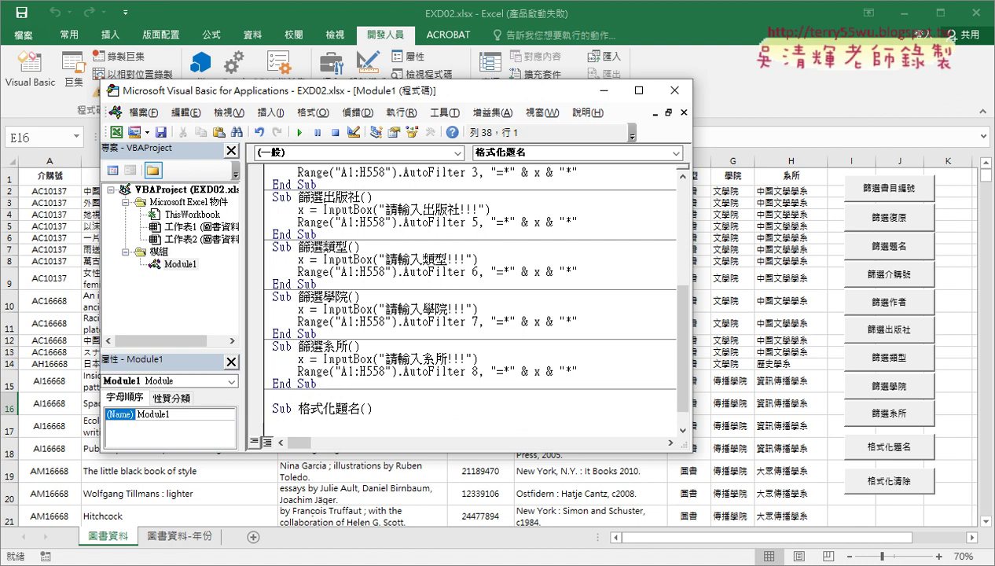
{"action": "scroll", "coordinate": [435, 304], "scroll_direction": "down", "scroll_amount": 1}
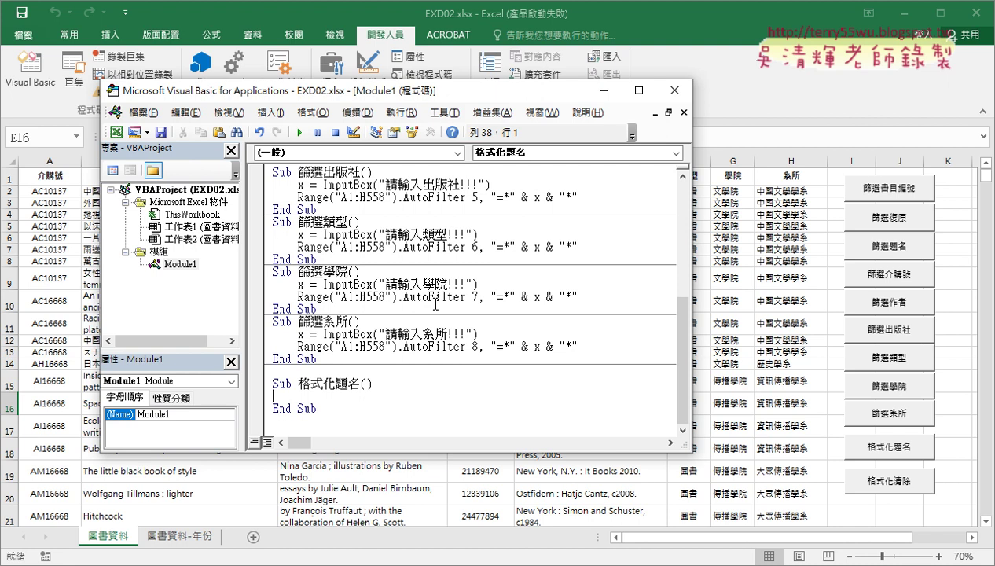
{"action": "left_click_drag", "start_coordinate": [432, 452], "coordinate": [432, 503]}
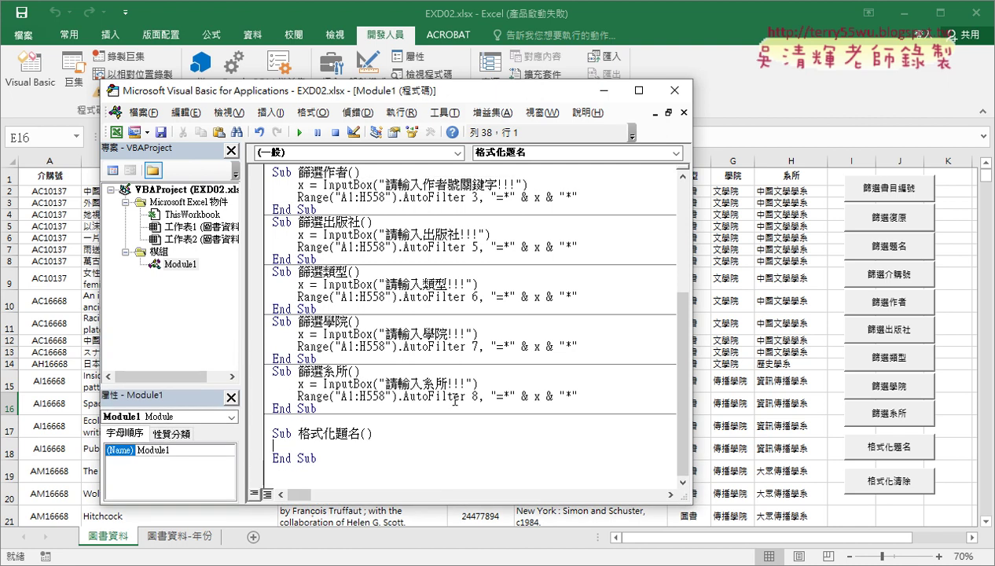
Try pasting Sub 篩選作者's two lines into 格式化題名, trim the prompt, then discard them
{"action": "left_click", "coordinate": [590, 196]}
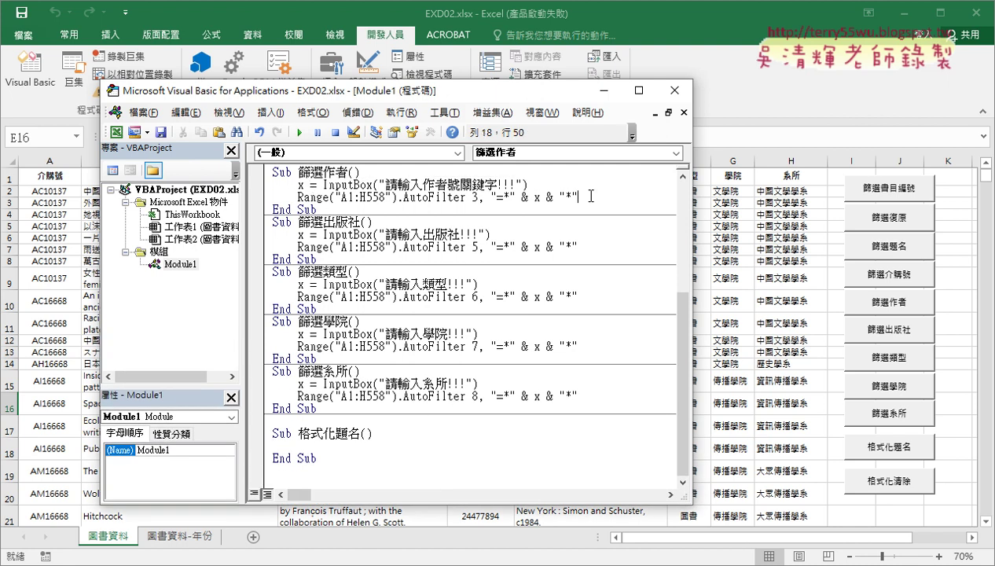
{"action": "left_click_drag", "start_coordinate": [590, 197], "coordinate": [268, 184]}
{"action": "right_click", "coordinate": [346, 194]}
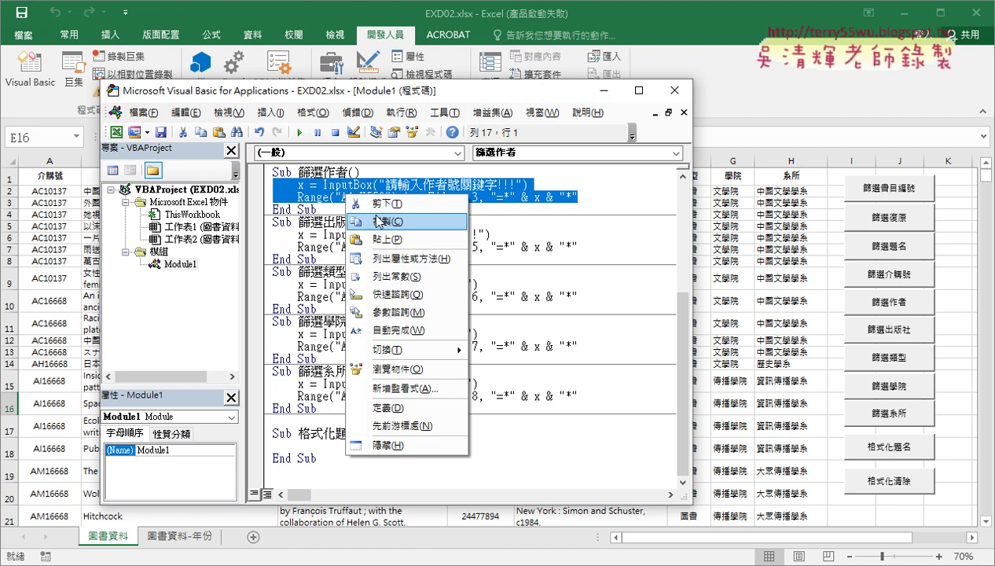
{"action": "left_click", "coordinate": [378, 222]}
{"action": "left_click", "coordinate": [295, 446]}
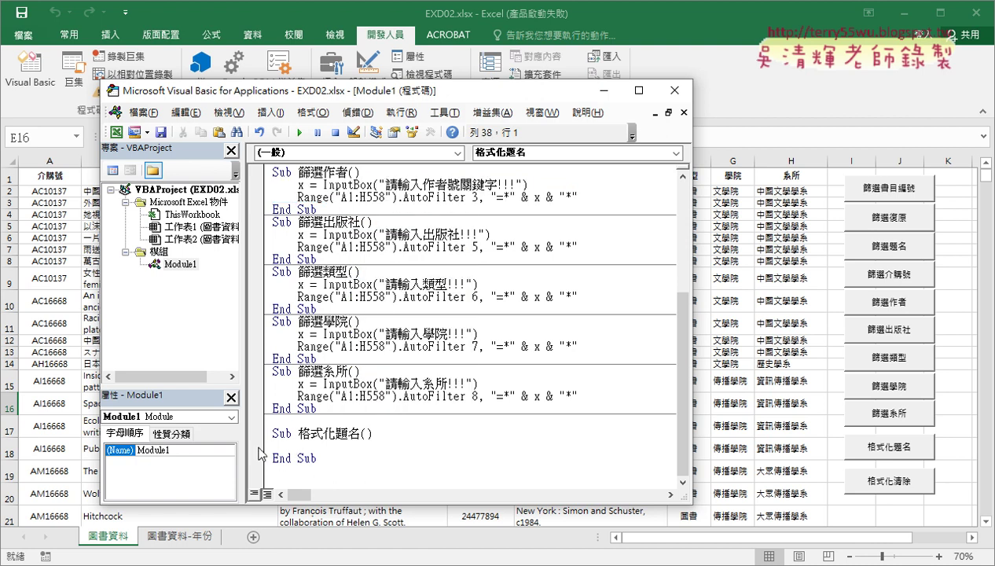
{"action": "key", "text": "ctrl+v"}
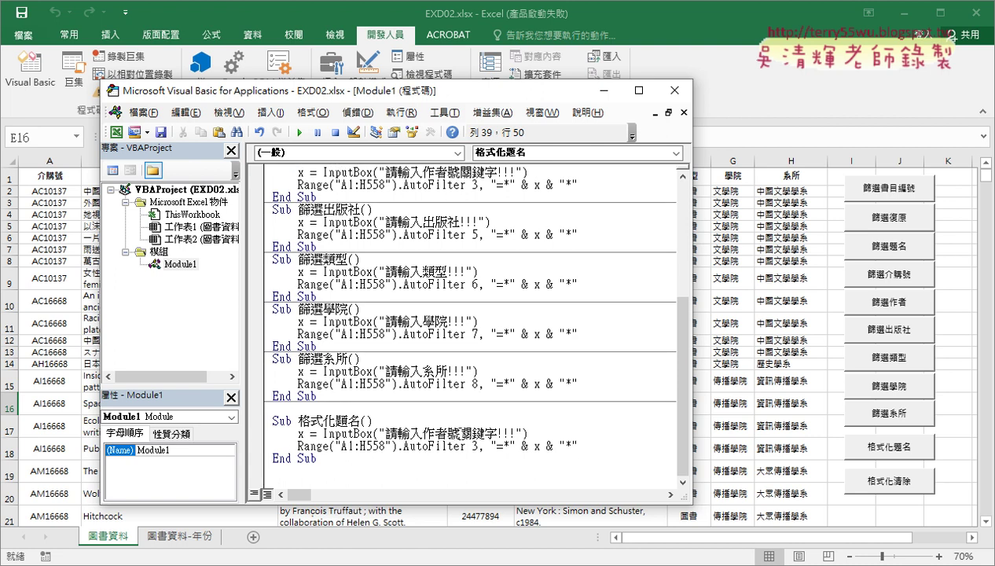
{"action": "left_click_drag", "start_coordinate": [459, 433], "coordinate": [448, 433]}
{"action": "key", "text": "Delete"}
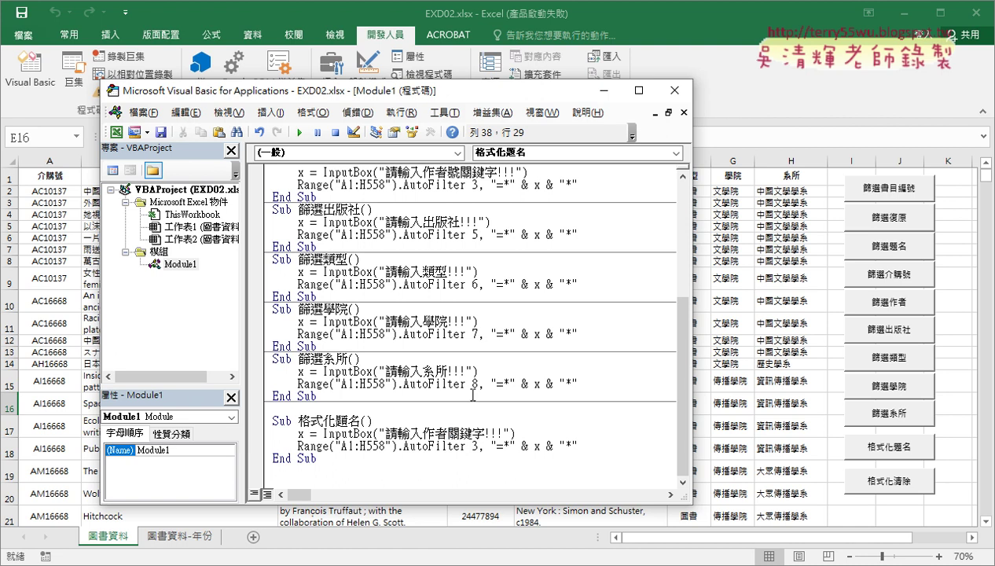
{"action": "scroll", "coordinate": [472, 394], "scroll_direction": "up", "scroll_amount": 1}
{"action": "scroll", "coordinate": [472, 395], "scroll_direction": "down", "scroll_amount": 1}
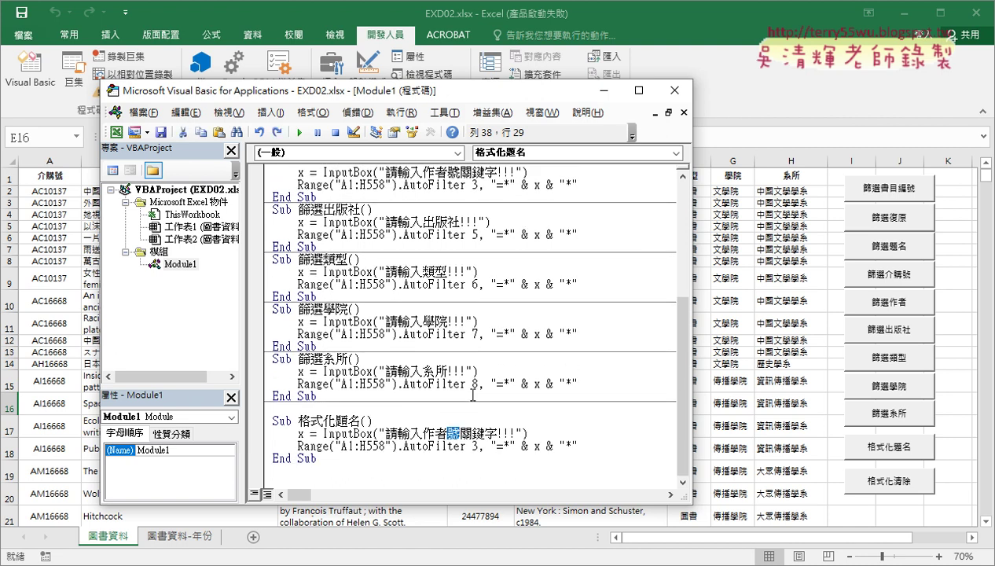
{"action": "key", "text": "Home"}
Copy Sub 篩選題名's InputBox and AutoFilter lines into Sub 格式化題名
{"action": "scroll", "coordinate": [460, 347], "scroll_direction": "up", "scroll_amount": 2}
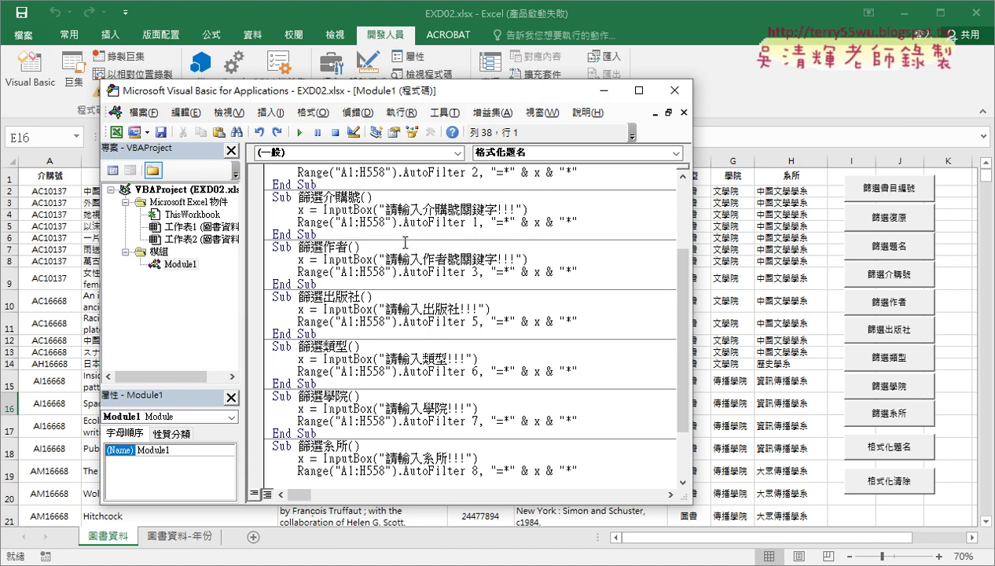
{"action": "scroll", "coordinate": [400, 240], "scroll_direction": "up", "scroll_amount": 2}
{"action": "left_click", "coordinate": [594, 249]}
{"action": "left_click_drag", "start_coordinate": [594, 248], "coordinate": [267, 234]}
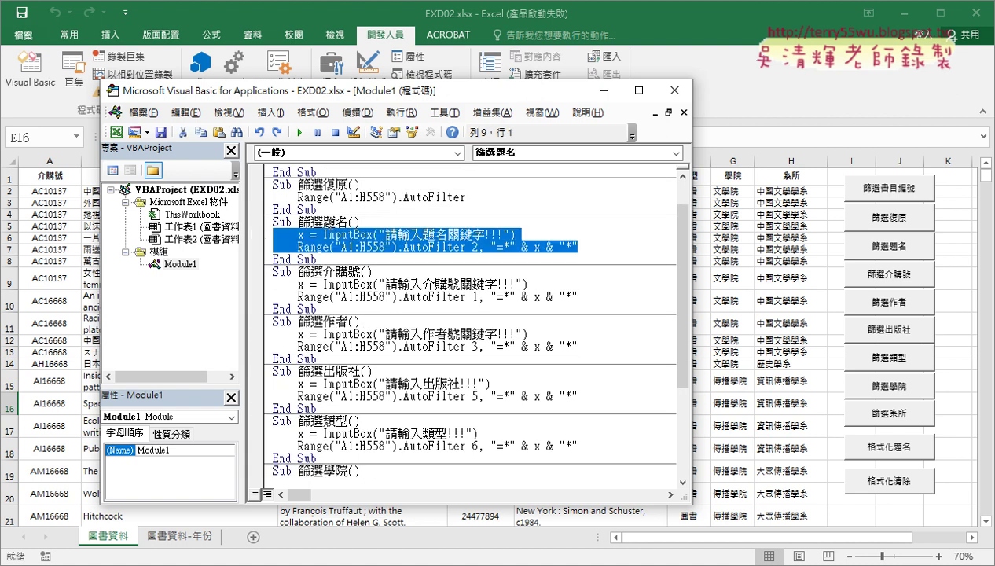
{"action": "scroll", "coordinate": [410, 370], "scroll_direction": "down", "scroll_amount": 4}
{"action": "left_click", "coordinate": [305, 445]}
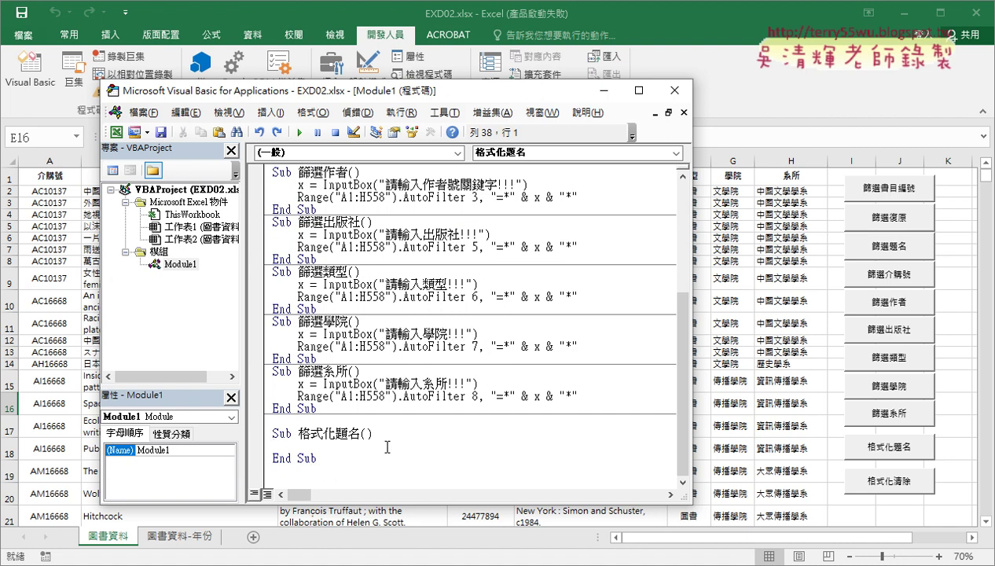
{"action": "key", "text": "ctrl+v"}
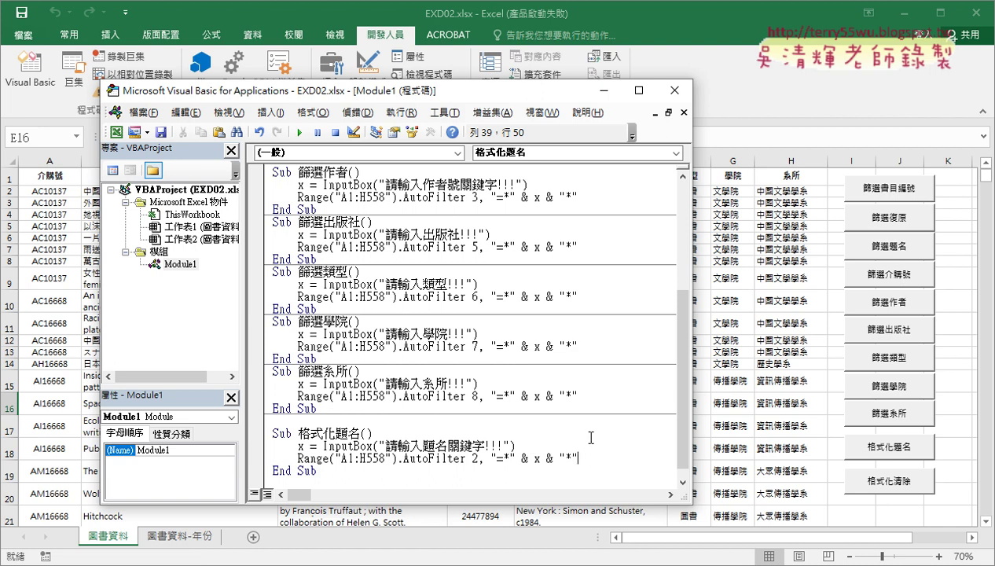
{"action": "scroll", "coordinate": [585, 434], "scroll_direction": "down", "scroll_amount": 1}
Set a breakpoint on the title-filter line and run 格式化題名 to reach its keyword prompt
{"action": "left_click_drag", "start_coordinate": [510, 98], "coordinate": [735, 70]}
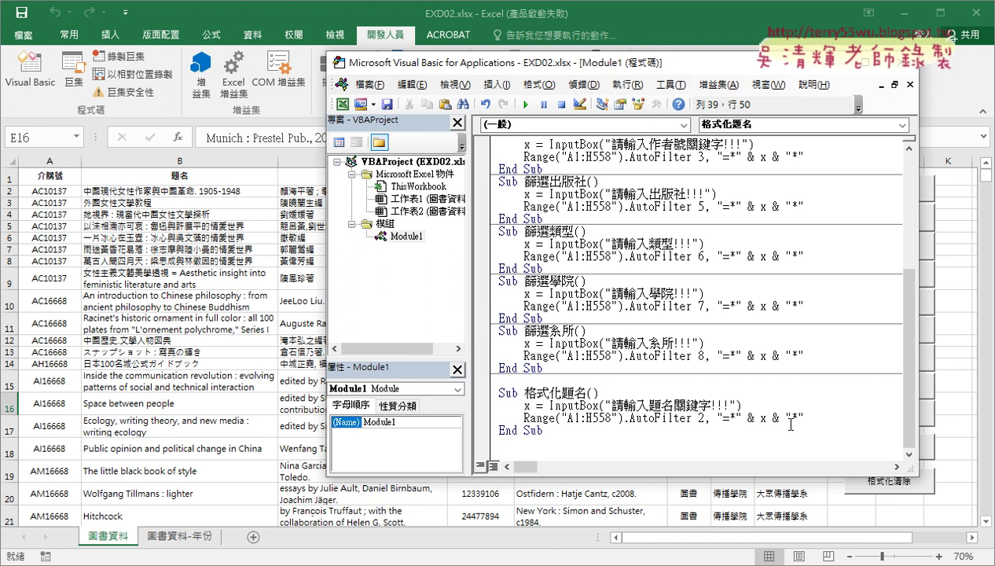
{"action": "key", "text": "Return"}
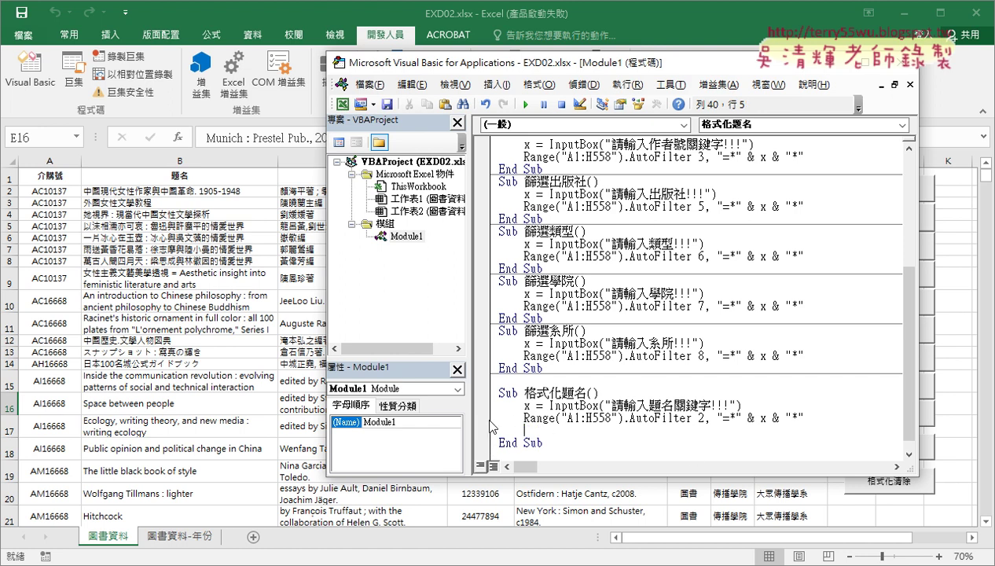
{"action": "left_click", "coordinate": [483, 417]}
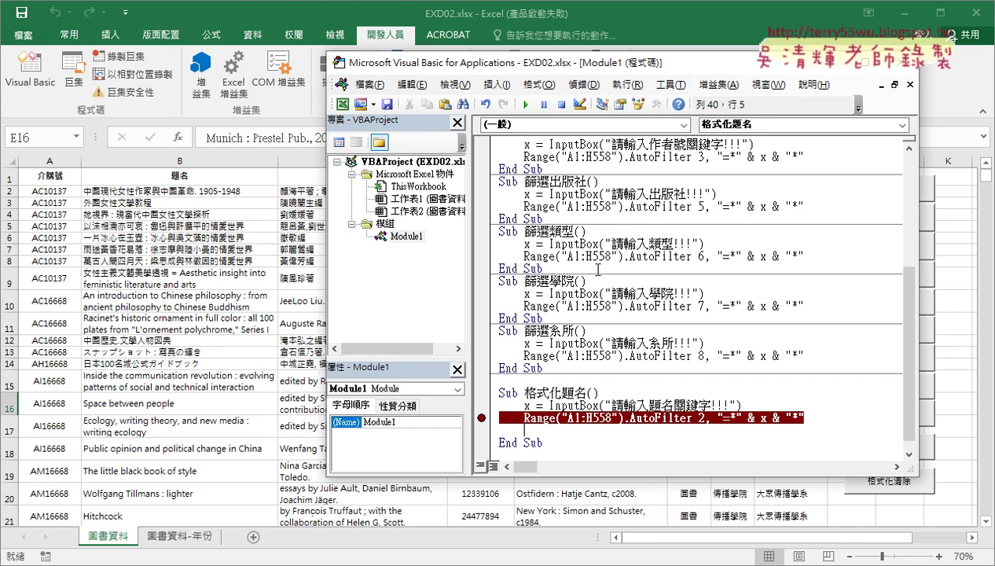
{"action": "left_click", "coordinate": [525, 104]}
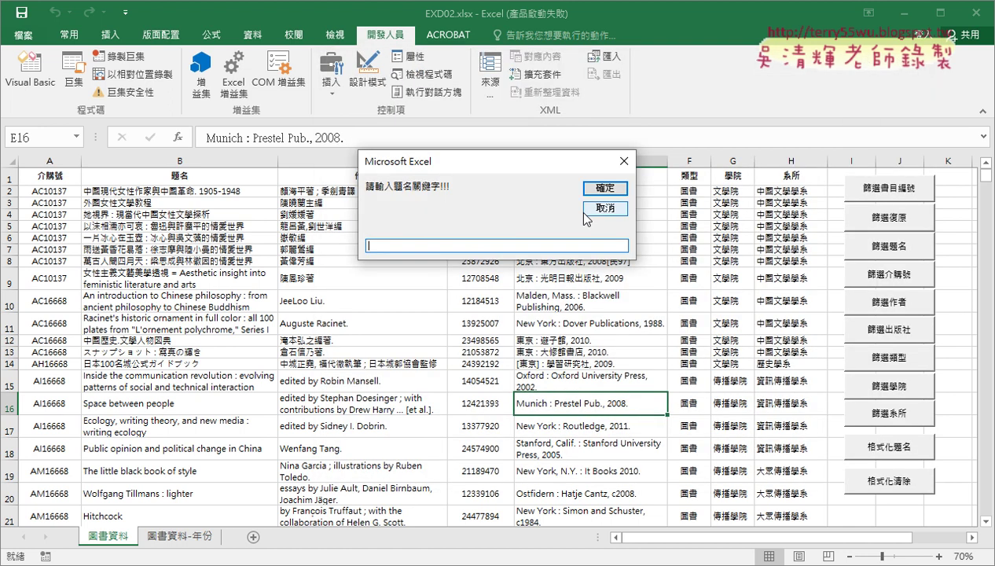
Enter 女性, step through the filter to leave 4 rows, and reuse Range("A1:H558") below it
{"action": "type", "text": "女性"}
{"action": "left_click", "coordinate": [598, 189]}
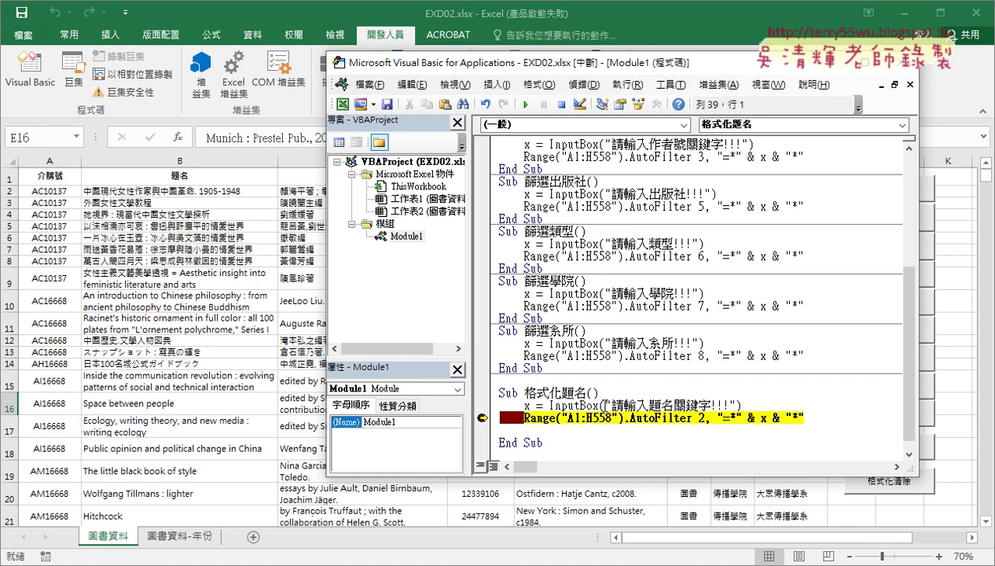
{"action": "key", "text": "F8"}
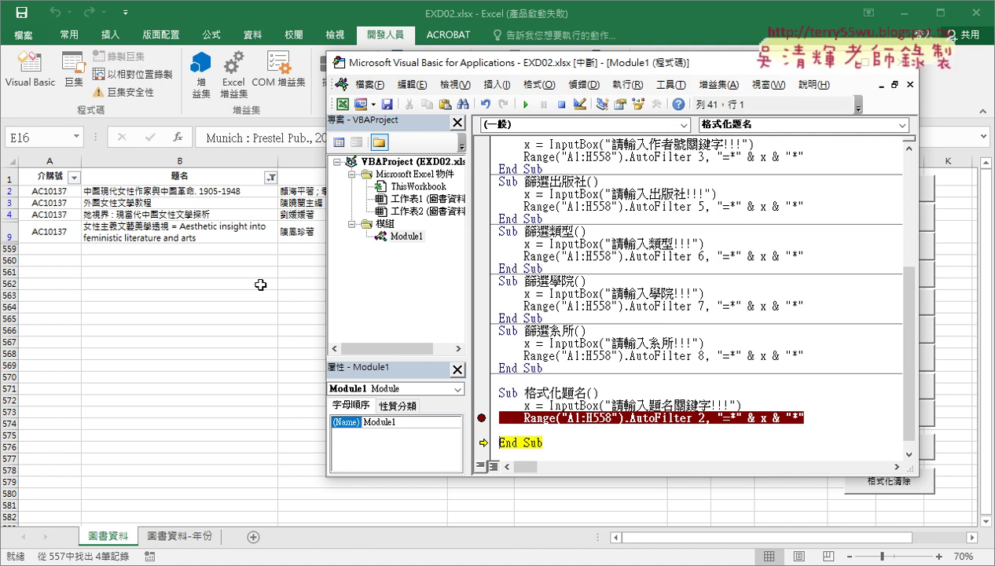
{"action": "left_click", "coordinate": [557, 434]}
{"action": "mouse_move", "coordinate": [522, 417]}
{"action": "left_mouse_down"}
{"action": "mouse_move", "coordinate": [624, 418]}
{"action": "mouse_move", "coordinate": [570, 433]}
{"action": "left_mouse_up"}
{"action": "type", "text": "Range(\"A1:H558\")"}
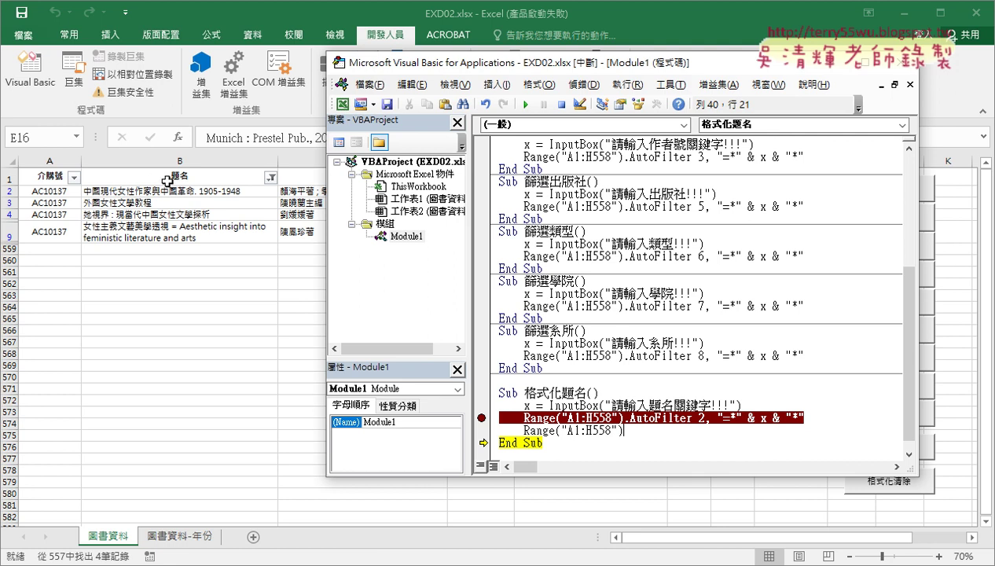
Change the new line to Range("A2:H558").Interior
{"action": "left_click_drag", "start_coordinate": [575, 431], "coordinate": [582, 430]}
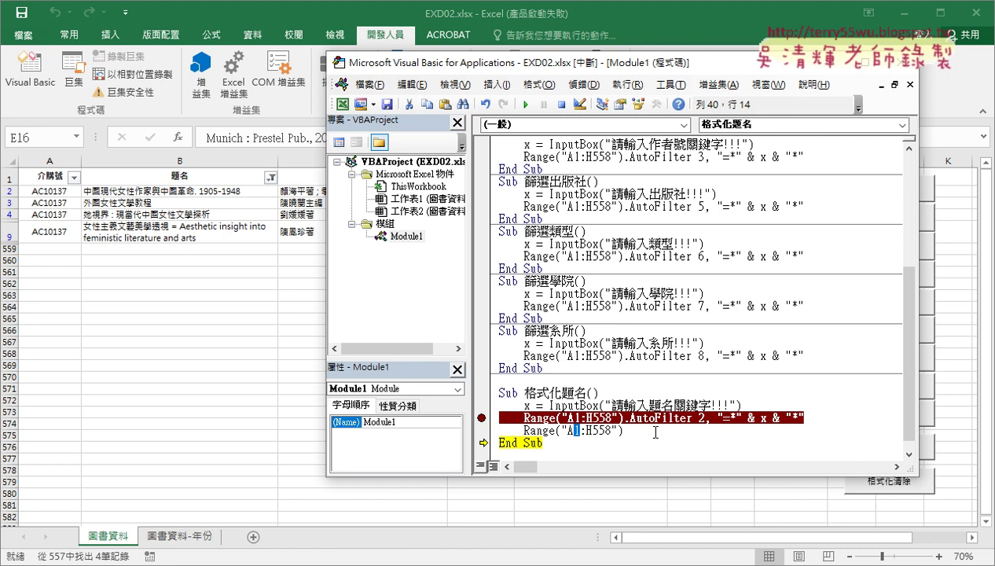
{"action": "type", "text": "2"}
{"action": "left_click", "coordinate": [641, 431]}
{"action": "type", "text": "."}
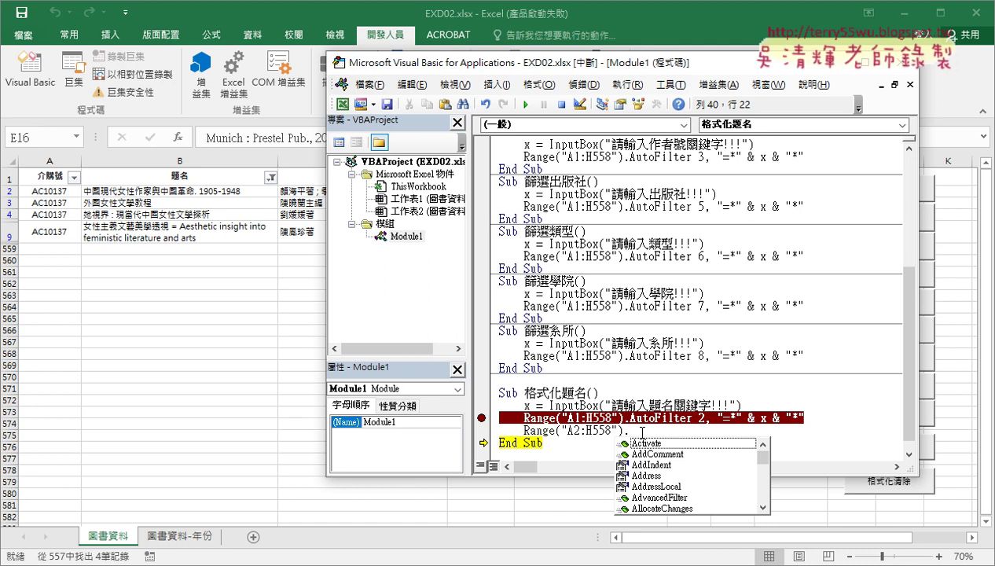
{"action": "type", "text": "ㄎ"}
{"action": "key", "text": "BackSpace"}
{"action": "type", "text": "in"}
{"action": "key", "text": "Down"}
{"action": "key", "text": "Down"}
{"action": "key", "text": "Down"}
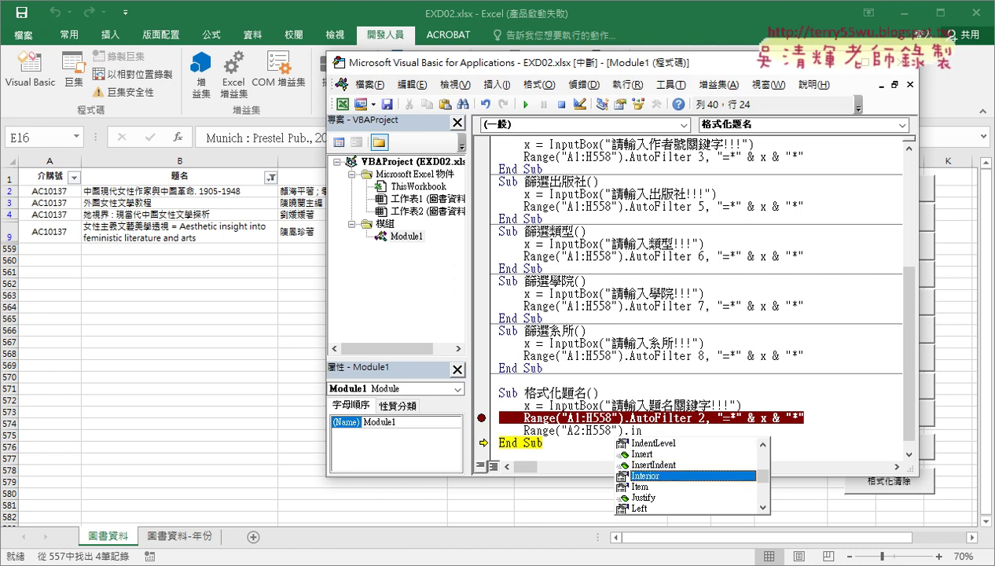
{"action": "key", "text": "space"}
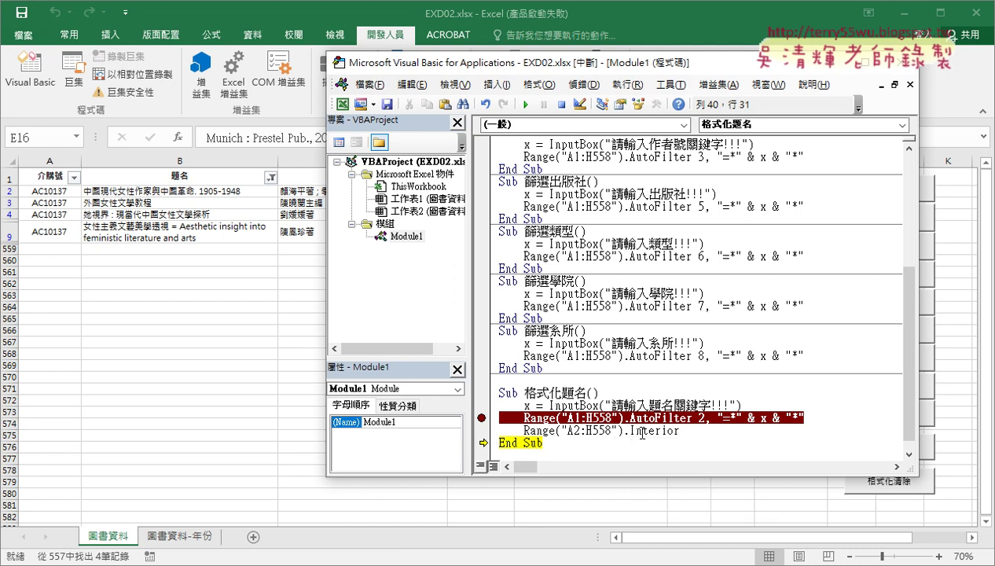
Complete it as .Interior.Color = RGB(255, 255, 0) and step once with F8
{"action": "type", "text": "."}
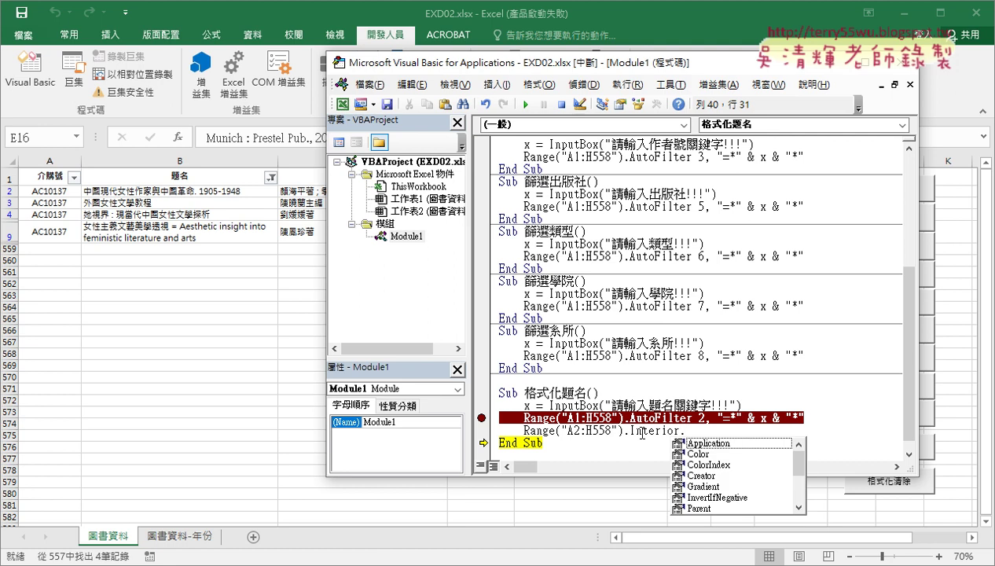
{"action": "type", "text": "Color "}
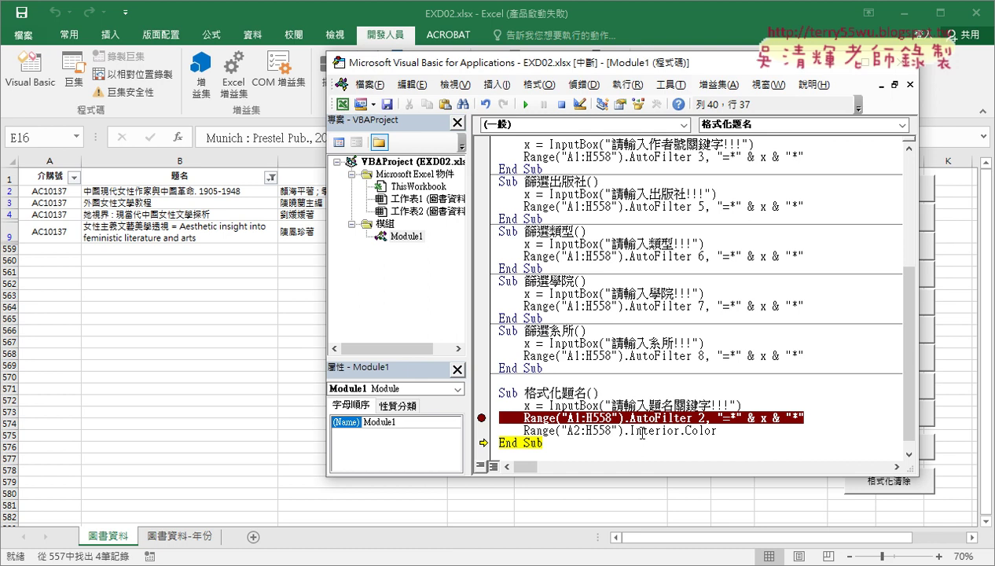
{"action": "type", "text": "="}
{"action": "type", "text": "r"}
{"action": "type", "text": "gb("}
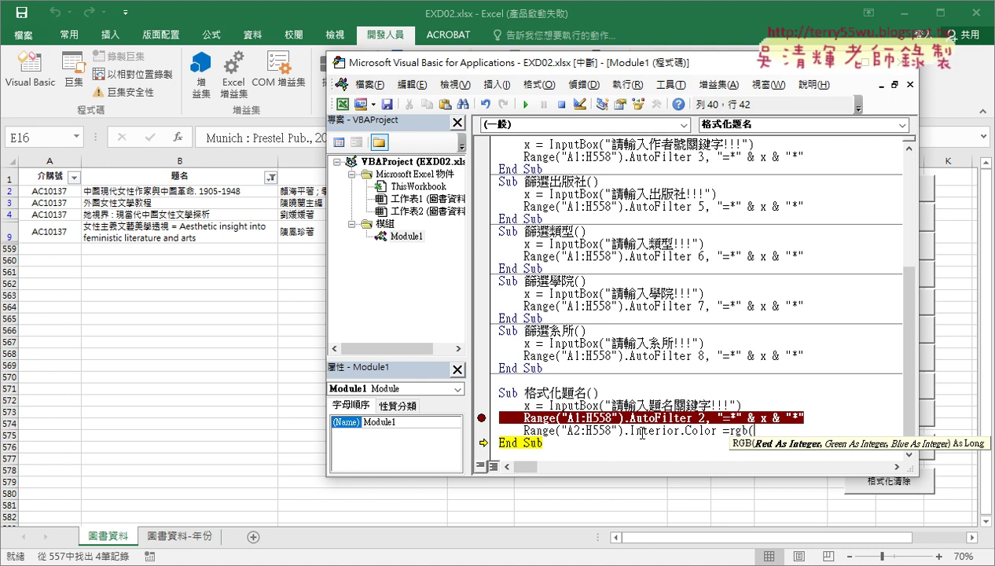
{"action": "type", "text": "25"}
{"action": "type", "text": "5,"}
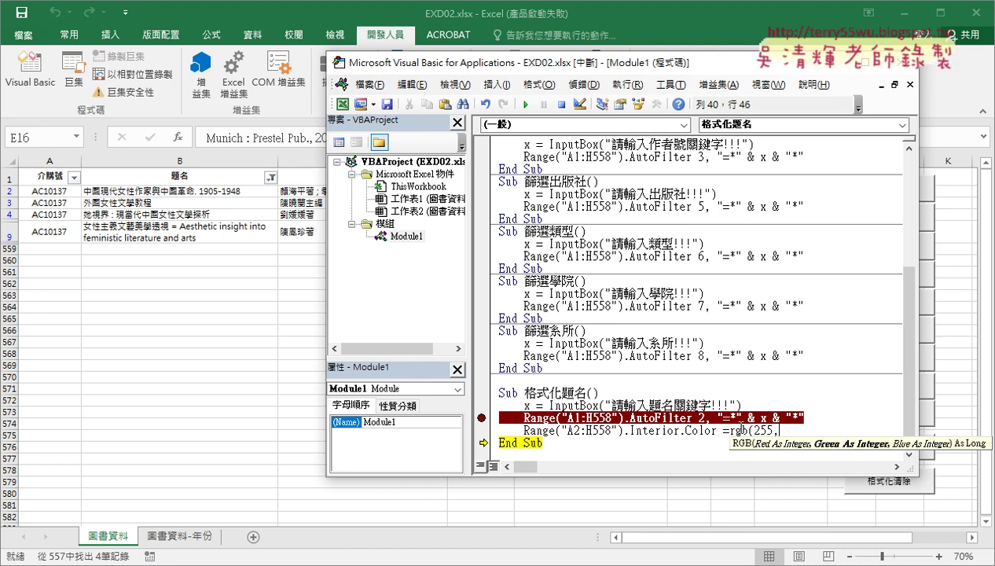
{"action": "type", "text": "2"}
{"action": "type", "text": "55,"}
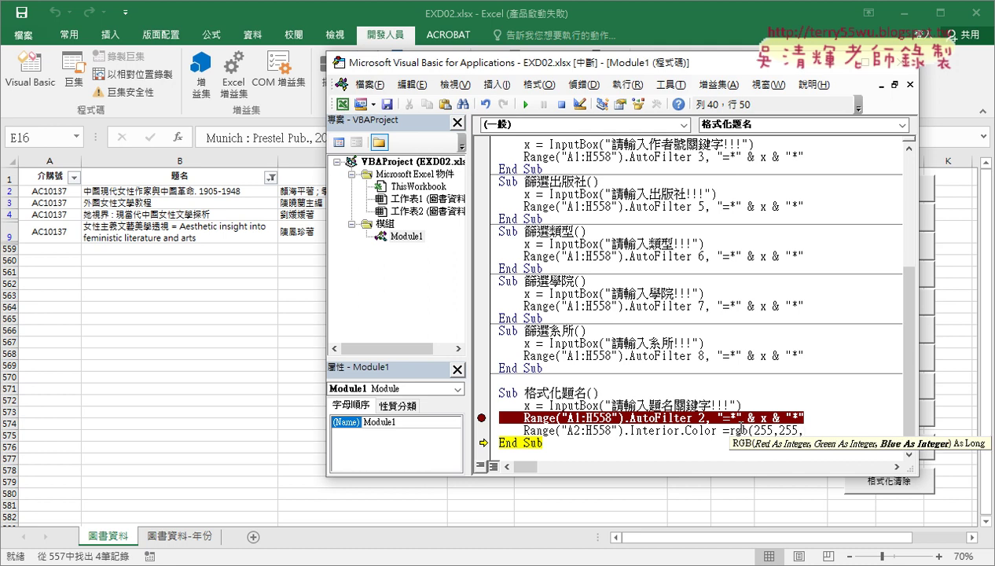
{"action": "type", "text": "0)"}
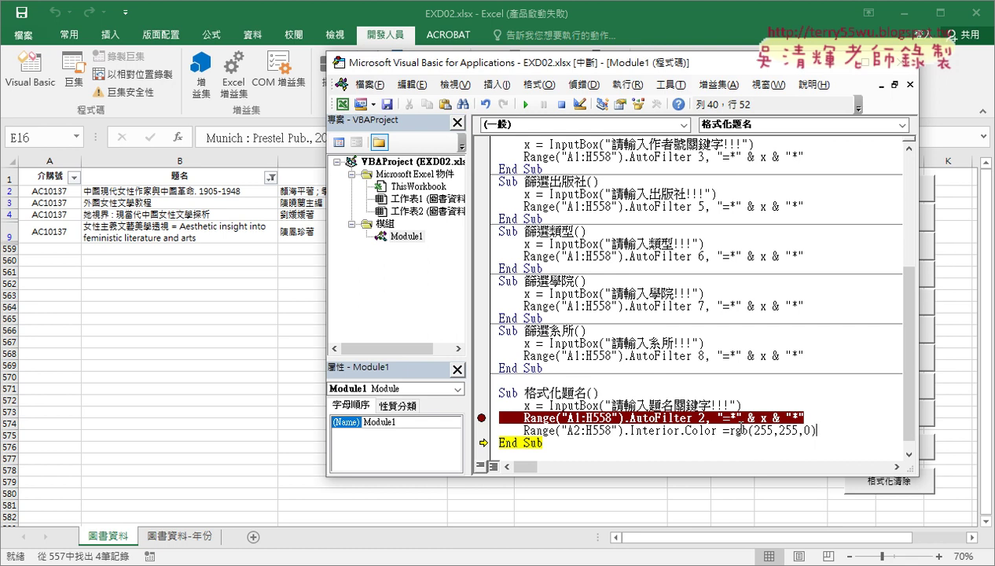
{"action": "key", "text": "Return"}
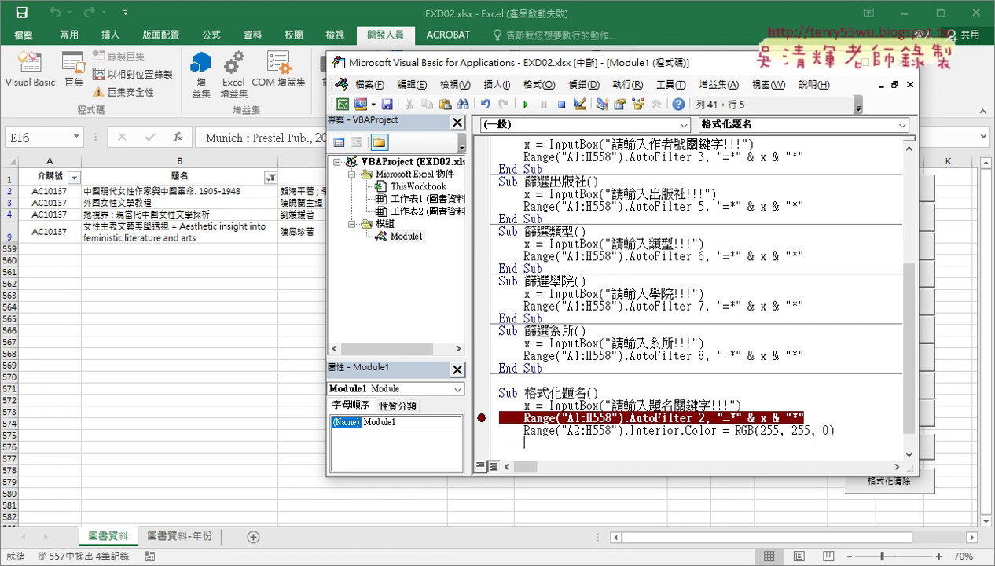
{"action": "key", "text": "F8"}
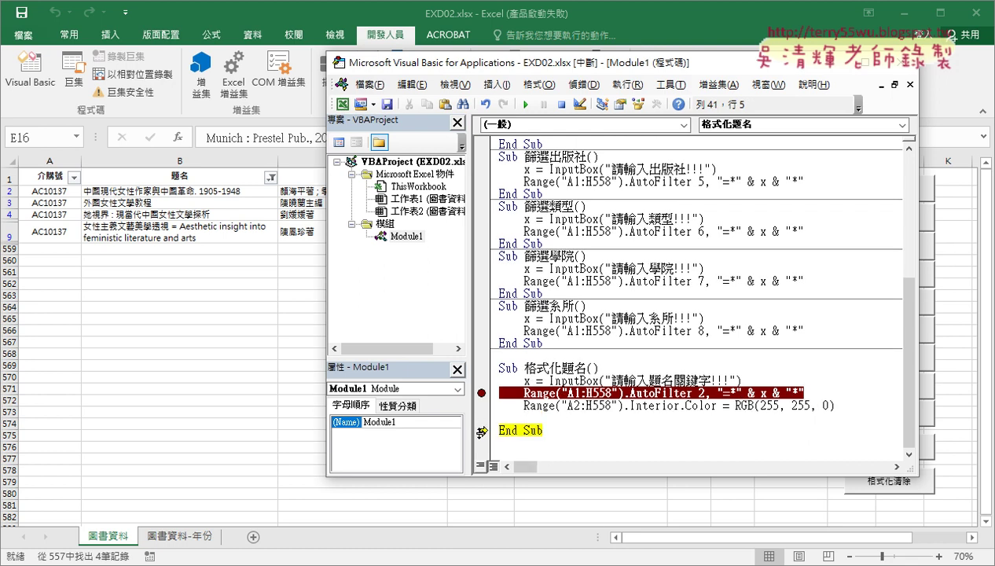
Run the yellow-fill line on the filtered rows, then add and run a closing Range("A1:H558").AutoFilter line
{"action": "left_click_drag", "start_coordinate": [481, 430], "coordinate": [481, 406]}
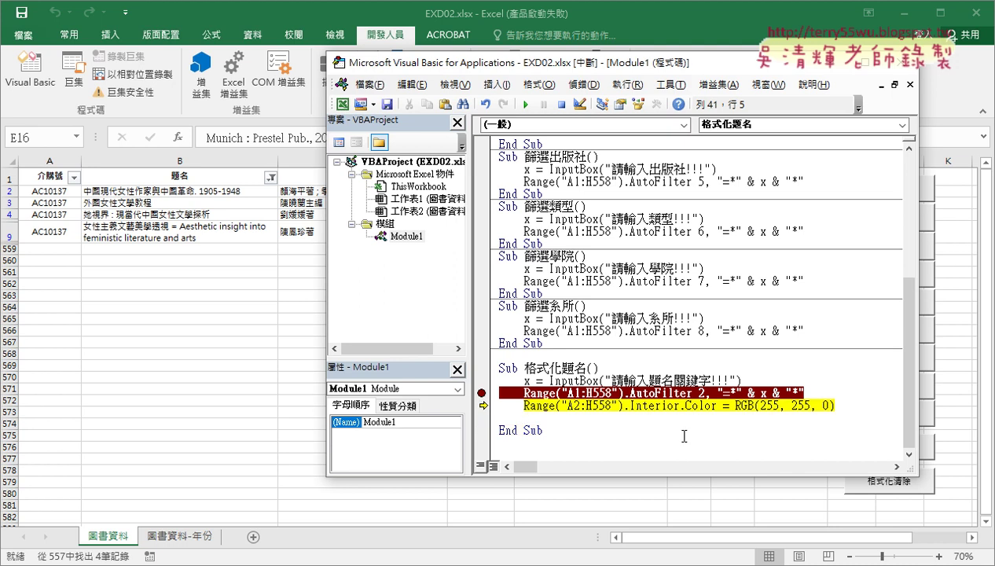
{"action": "key", "text": "F8"}
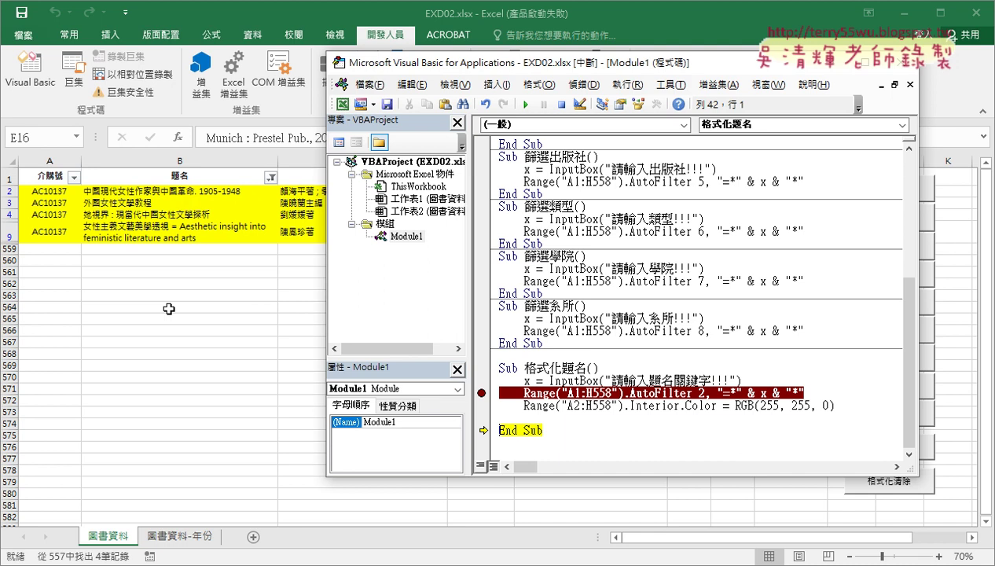
{"action": "left_click", "coordinate": [525, 393]}
{"action": "left_click_drag", "start_coordinate": [524, 393], "coordinate": [693, 393]}
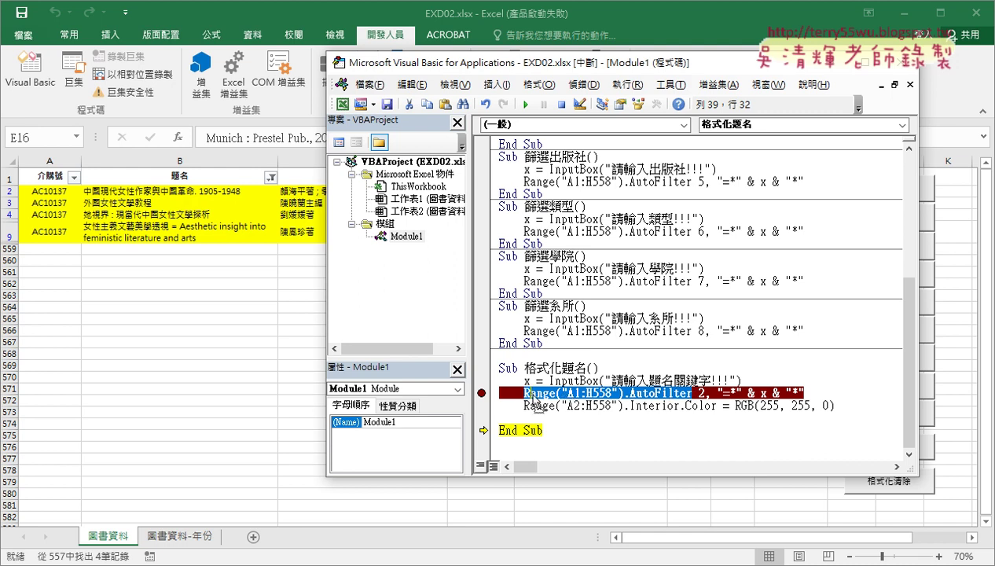
{"action": "mouse_move", "coordinate": [534, 399]}
{"action": "left_mouse_down"}
{"action": "mouse_move", "coordinate": [534, 425]}
{"action": "mouse_move", "coordinate": [482, 418]}
{"action": "left_mouse_up"}
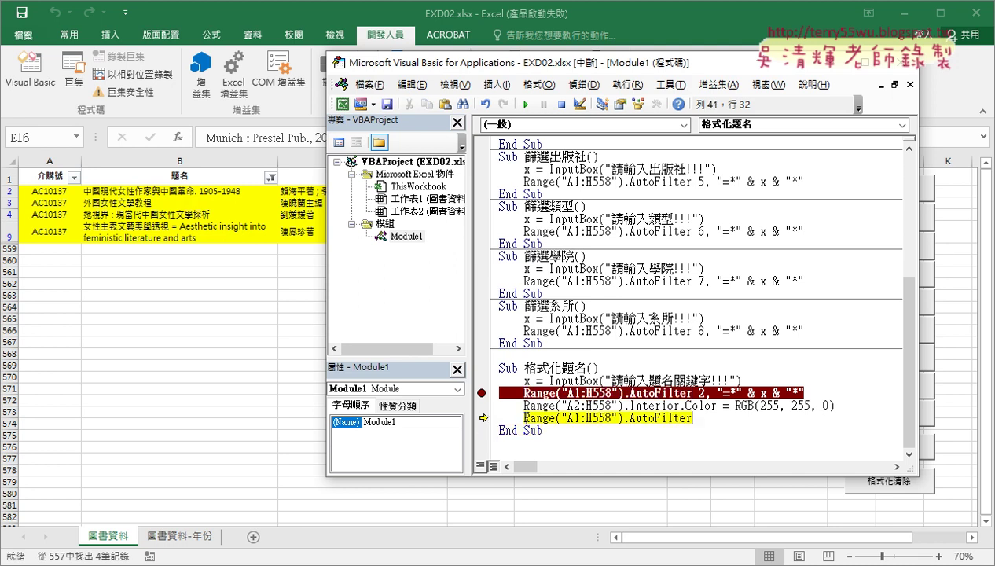
{"action": "key", "text": "F8"}
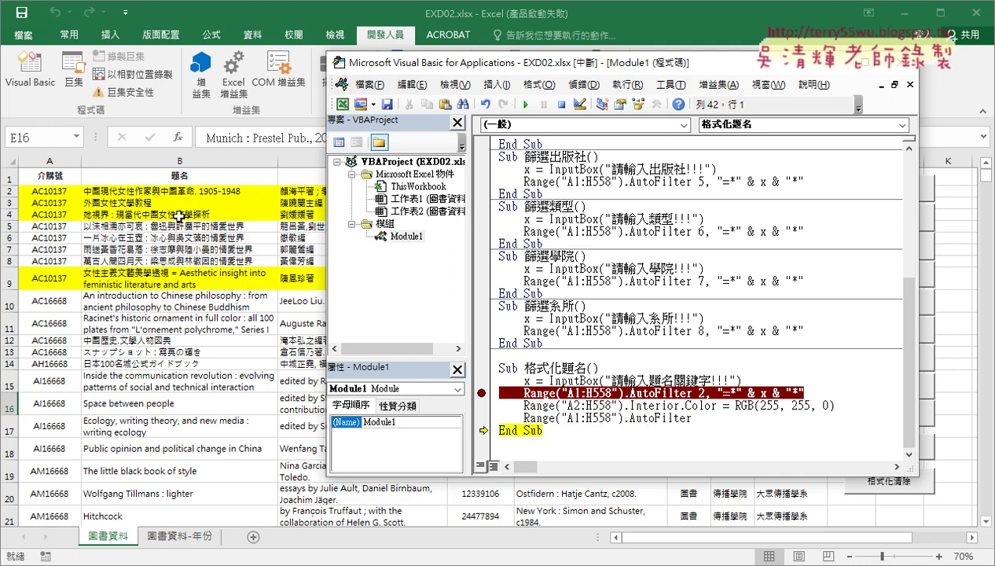
{"action": "left_click", "coordinate": [551, 444]}
Stop debugging and start a new macro header Sub 格式化清除() below 格式化題名
{"action": "key", "text": "F8"}
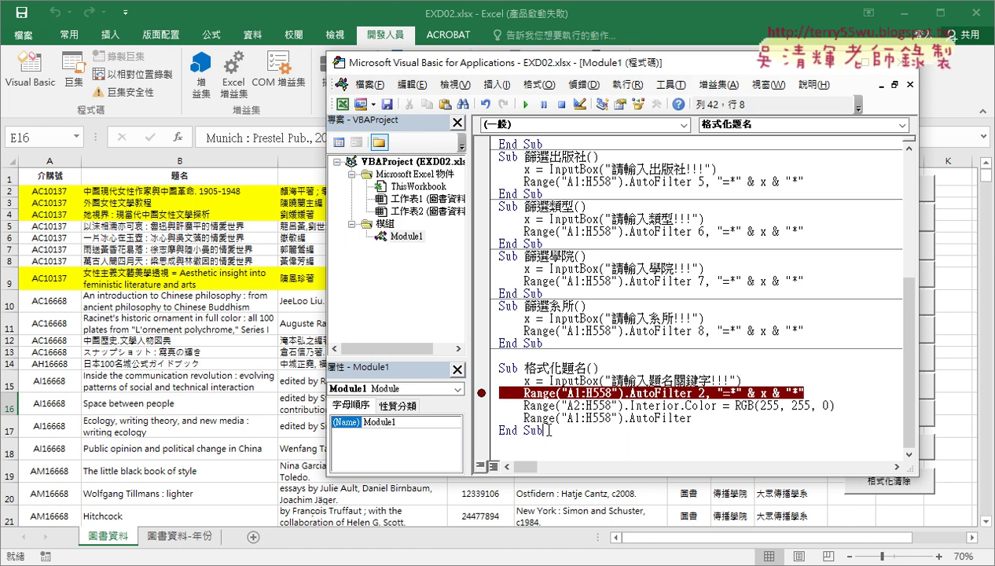
{"action": "left_click_drag", "start_coordinate": [499, 367], "coordinate": [542, 368]}
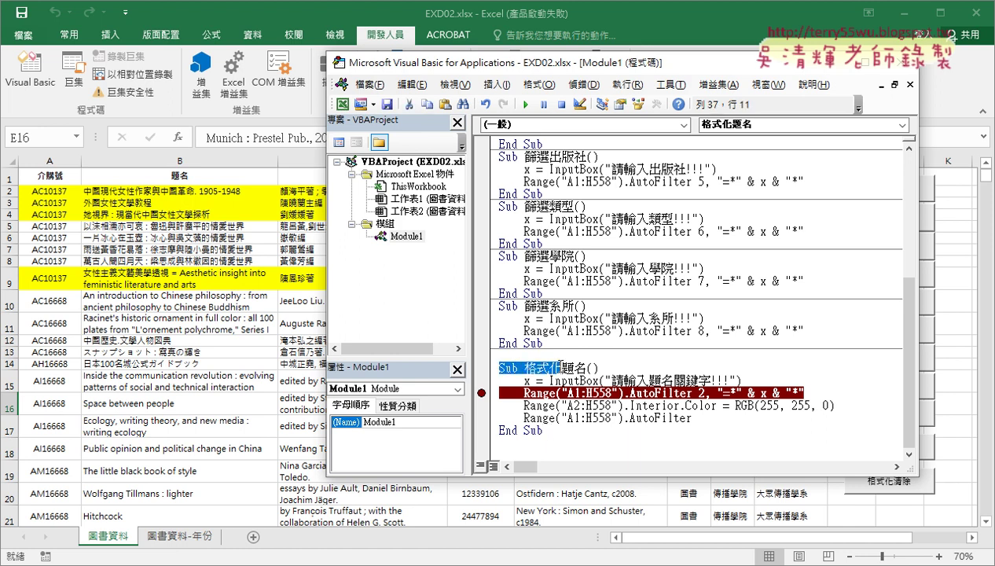
{"action": "key", "text": "ctrl+c"}
{"action": "left_click", "coordinate": [540, 443]}
{"action": "key", "text": "ctrl+v"}
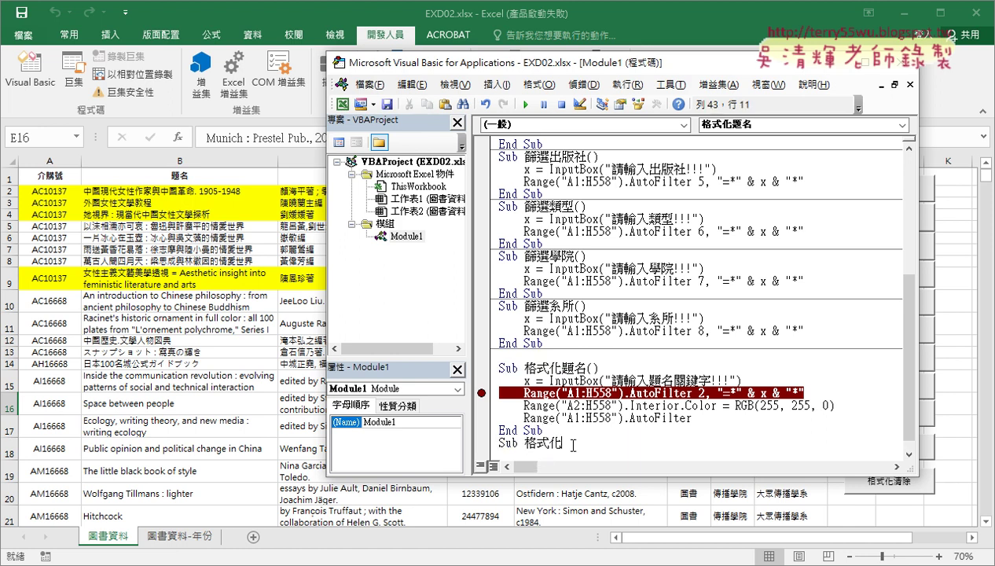
{"action": "type", "text": "e7"}
{"action": "type", "text": "- x."}
{"action": "key", "text": "BackSpace"}
{"action": "key", "text": "BackSpace"}
{"action": "key", "text": "BackSpace"}
{"action": "key", "text": "BackSpace"}
{"action": "key", "text": "BackSpace"}
{"action": "key", "text": "BackSpace"}
{"action": "type", "text": "清"}
{"action": "type", "text": "除"}
{"action": "key", "text": "Return"}
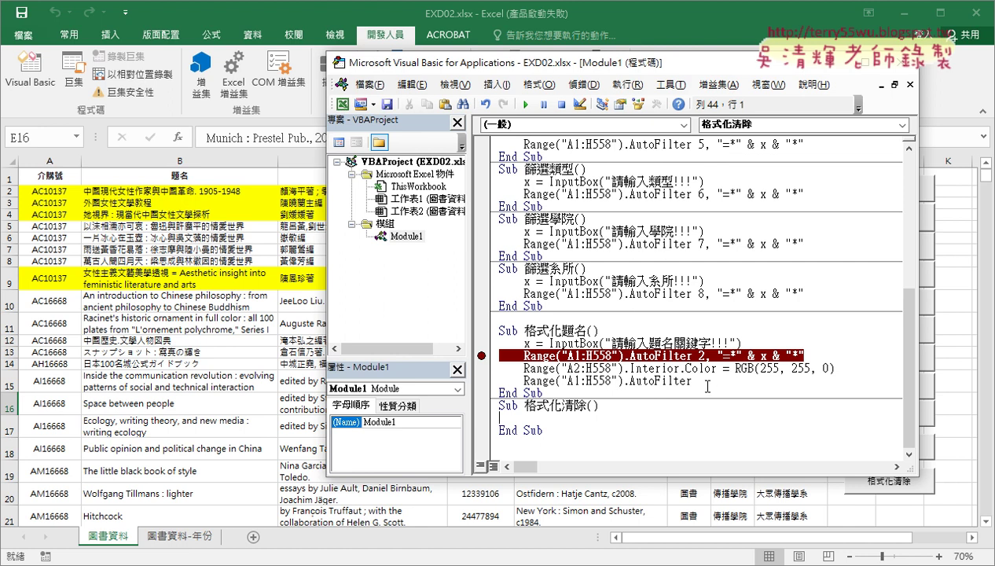
Give 格式化清除 the body Range("A2:H558").Interior.Color = xlNone
{"action": "left_click_drag", "start_coordinate": [523, 367], "coordinate": [579, 368]}
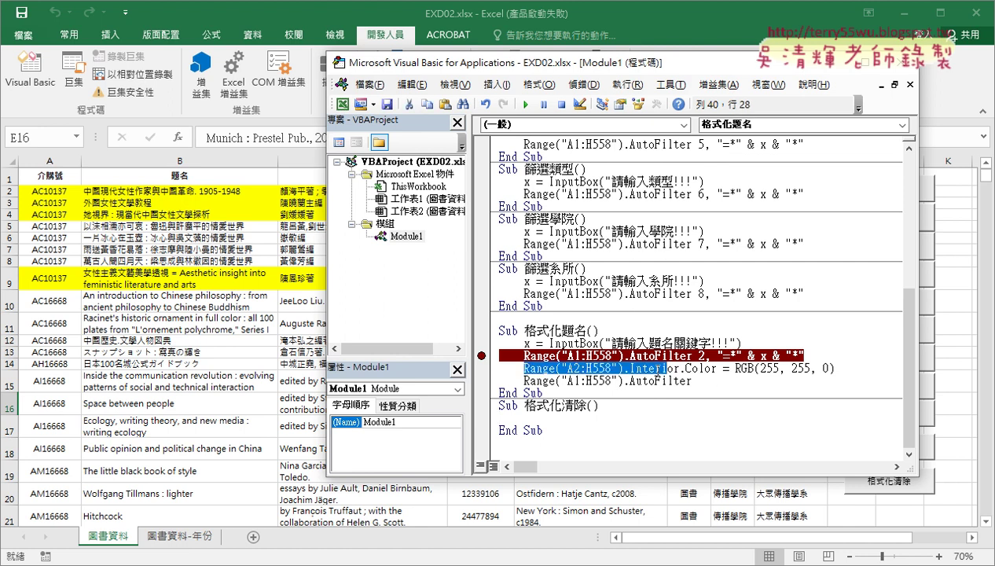
{"action": "left_click", "coordinate": [606, 368]}
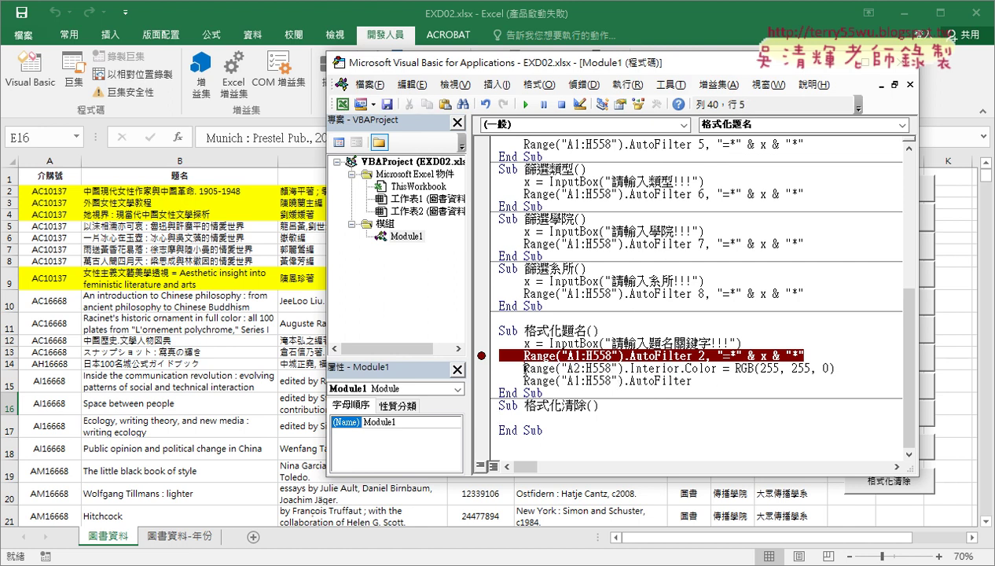
{"action": "left_click_drag", "start_coordinate": [524, 370], "coordinate": [721, 376]}
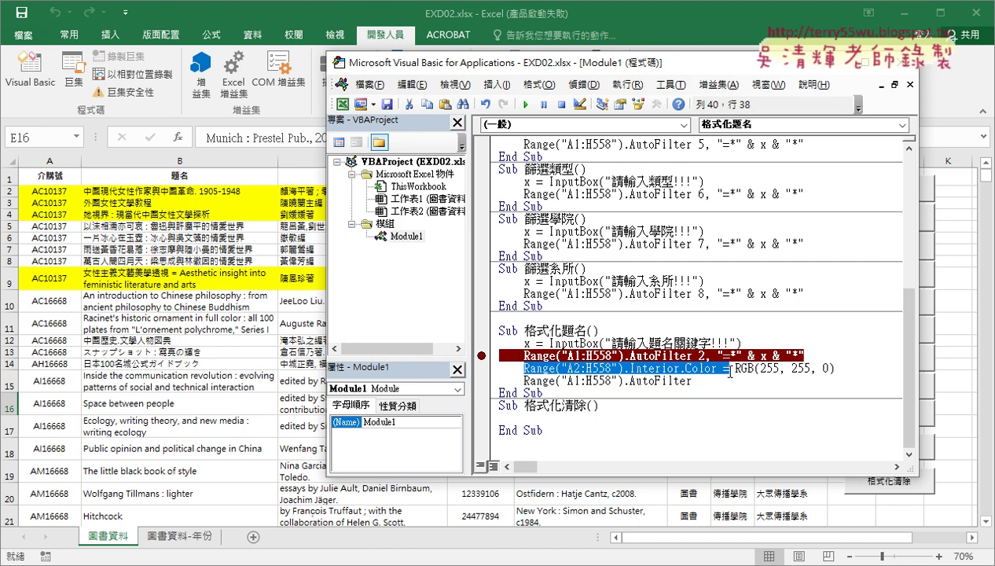
{"action": "key", "text": "Left"}
{"action": "key", "text": "Left"}
{"action": "key", "text": "shift+Down"}
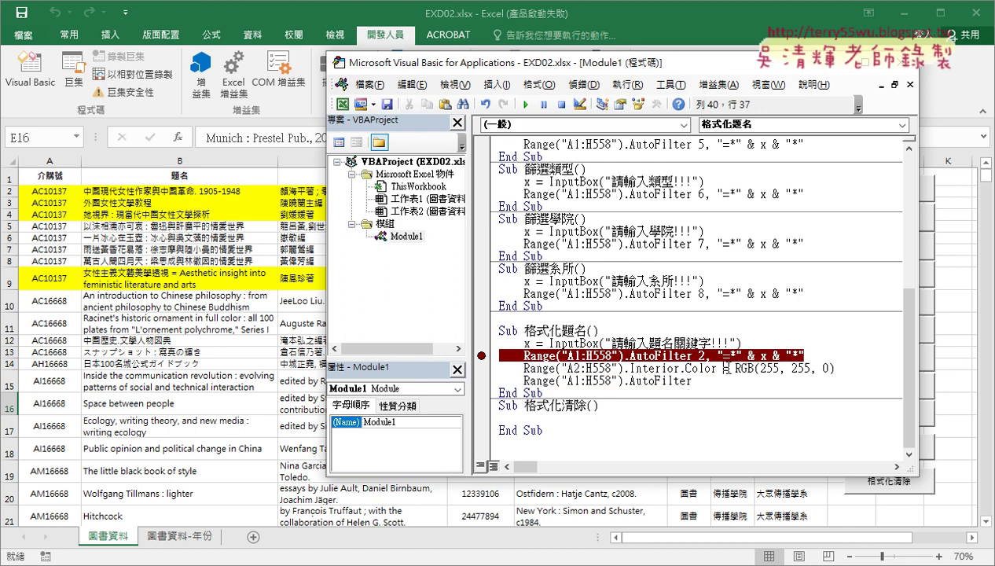
{"action": "mouse_move", "coordinate": [728, 368]}
{"action": "left_mouse_down"}
{"action": "mouse_move", "coordinate": [522, 368]}
{"action": "mouse_move", "coordinate": [558, 418]}
{"action": "left_mouse_up"}
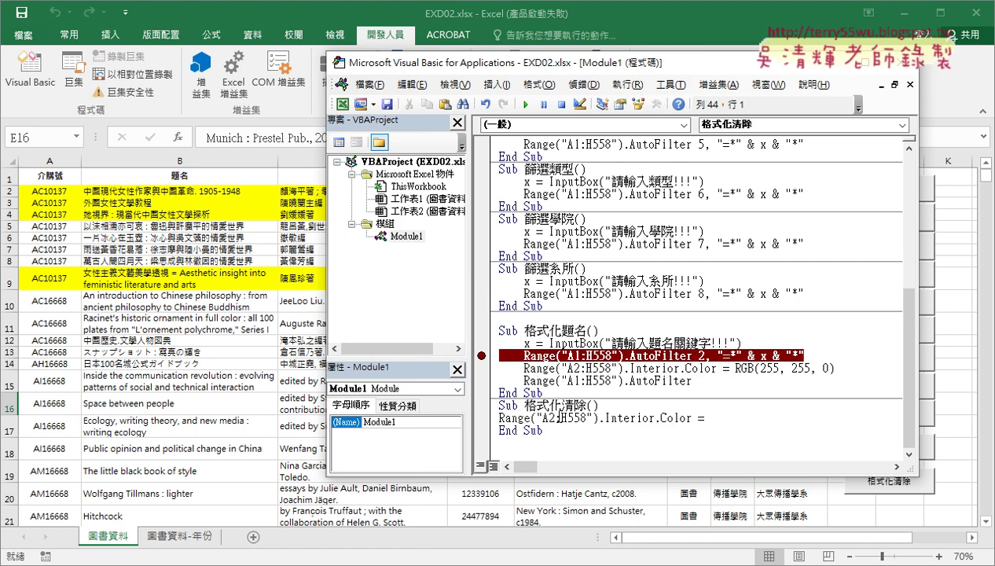
{"action": "key", "text": "Tab"}
{"action": "left_click", "coordinate": [748, 417]}
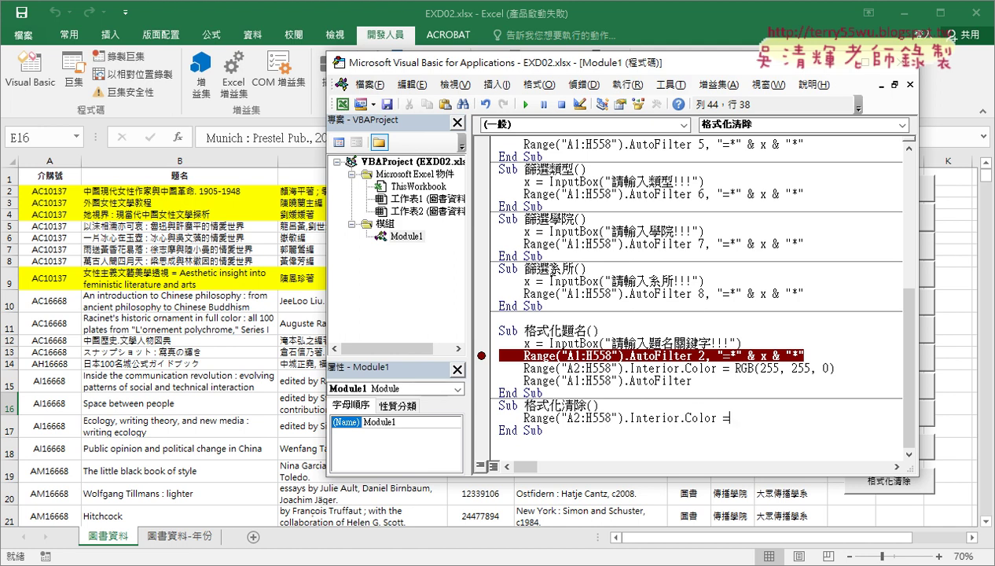
{"action": "type", "text": "x"}
{"action": "type", "text": "l"}
{"action": "type", "text": "non"}
{"action": "type", "text": "e"}
{"action": "left_click", "coordinate": [638, 402]}
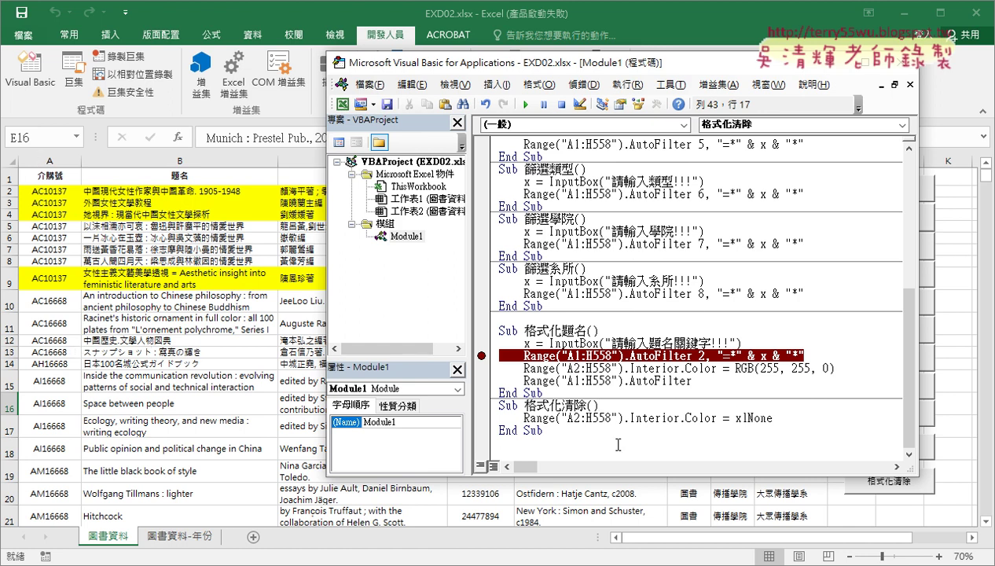
{"action": "left_click", "coordinate": [630, 417]}
{"action": "left_click", "coordinate": [616, 417]}
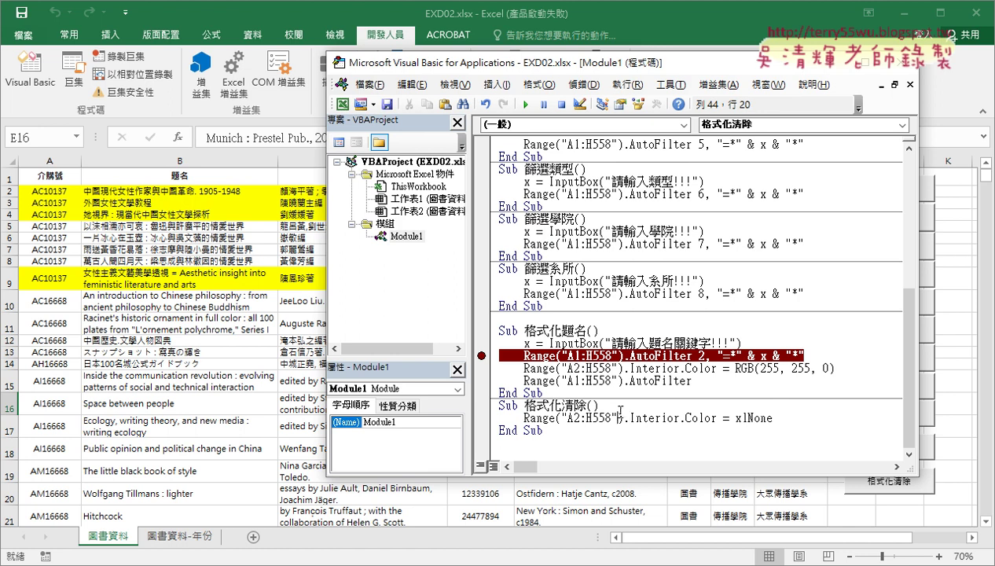
Run 格式化清除 to remove the yellow fill, then review 格式化題名's prompt, filter and fill lines
{"action": "left_click", "coordinate": [527, 104]}
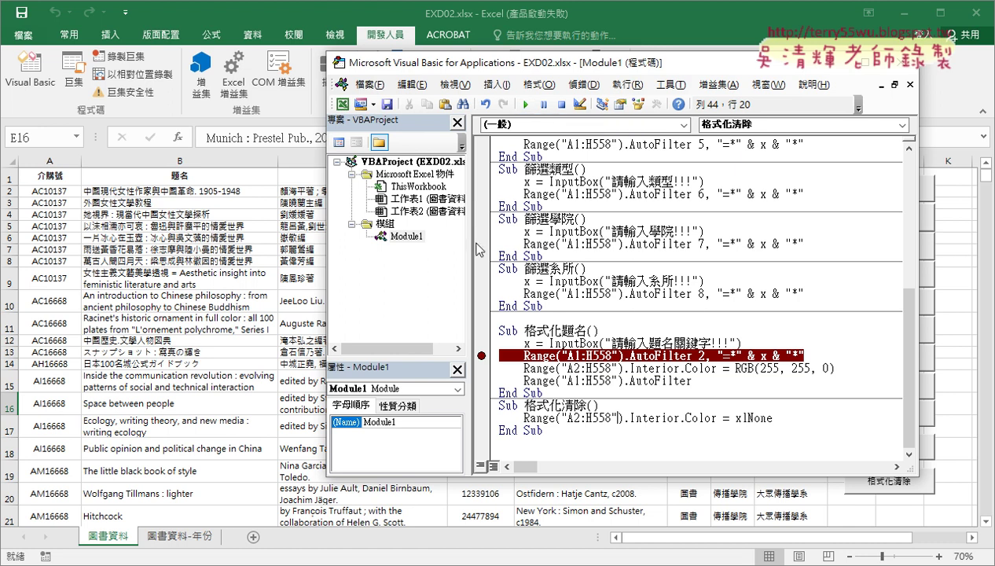
{"action": "left_click_drag", "start_coordinate": [474, 245], "coordinate": [398, 249]}
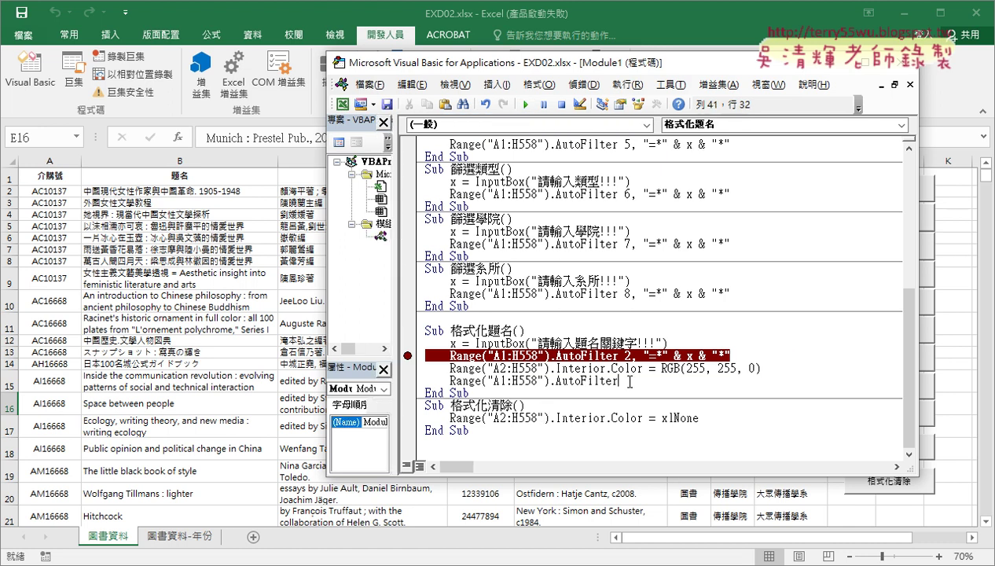
{"action": "left_click_drag", "start_coordinate": [618, 380], "coordinate": [420, 370]}
{"action": "left_click_drag", "start_coordinate": [731, 355], "coordinate": [411, 343]}
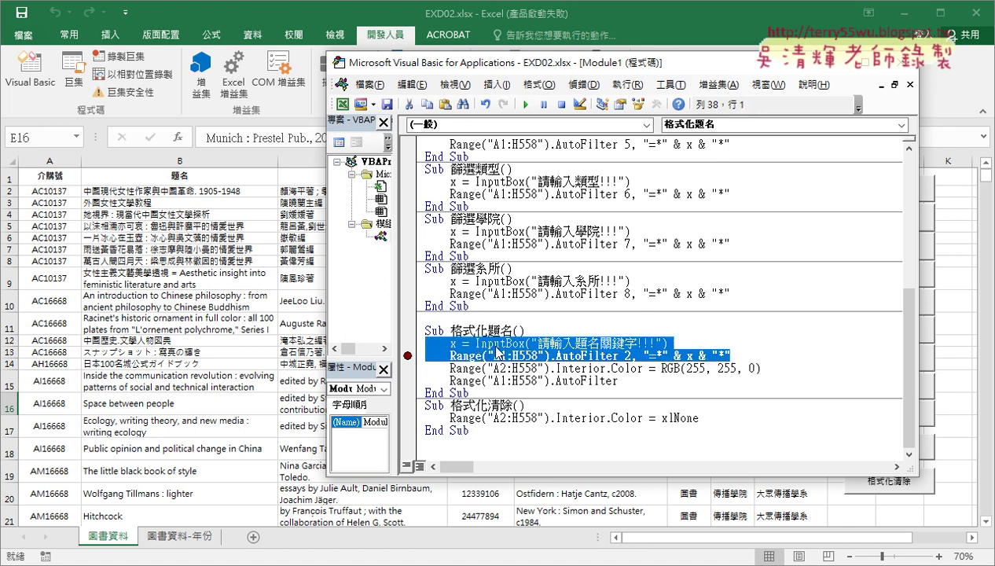
{"action": "left_click", "coordinate": [532, 379]}
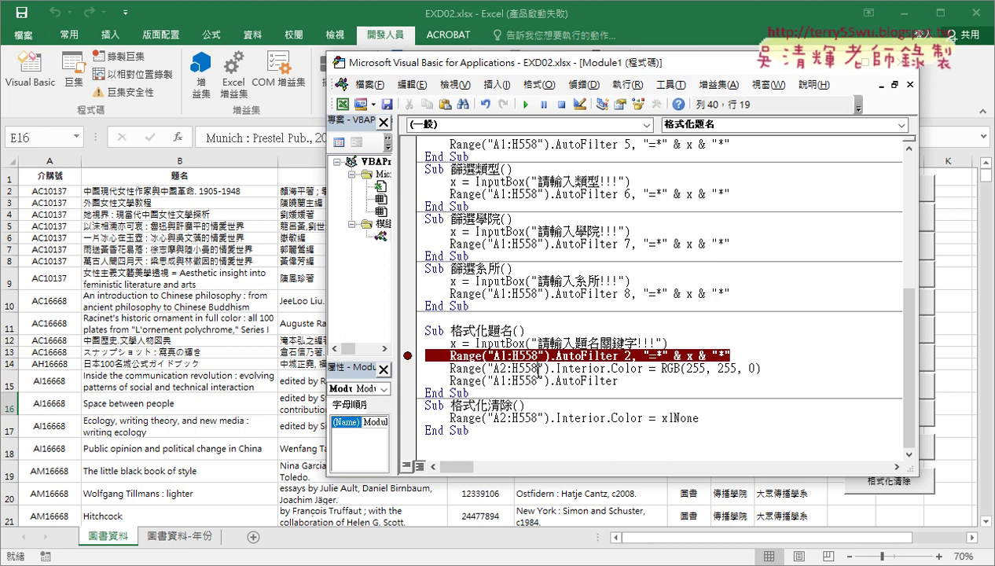